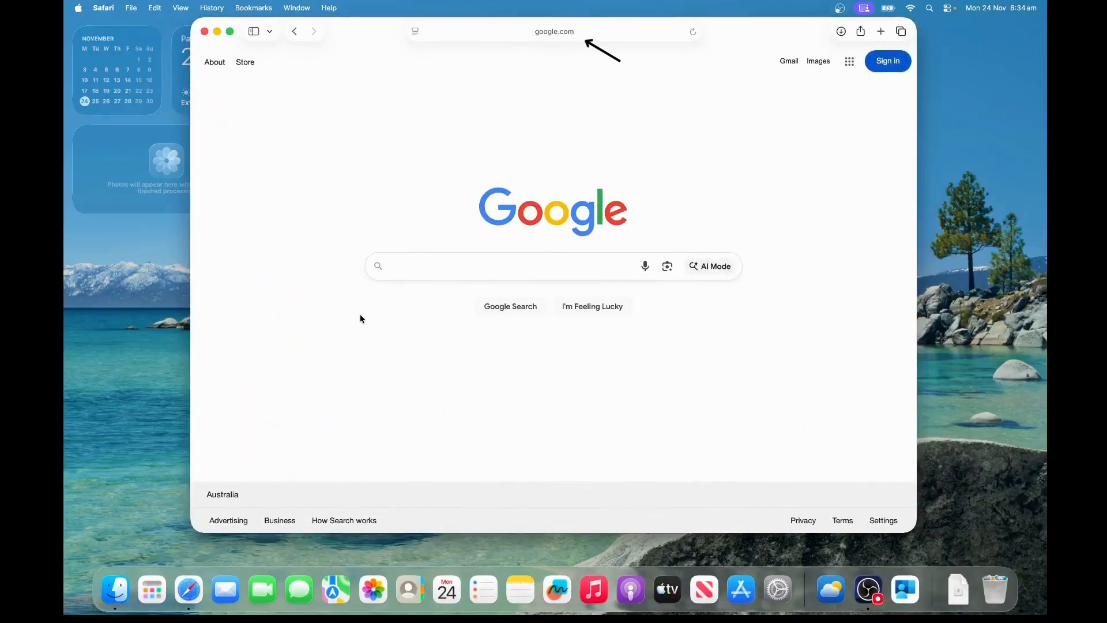
# - Go to the student site at qedu.sharepoint.com/sites/1745/students
pyautogui.click(616, 39)
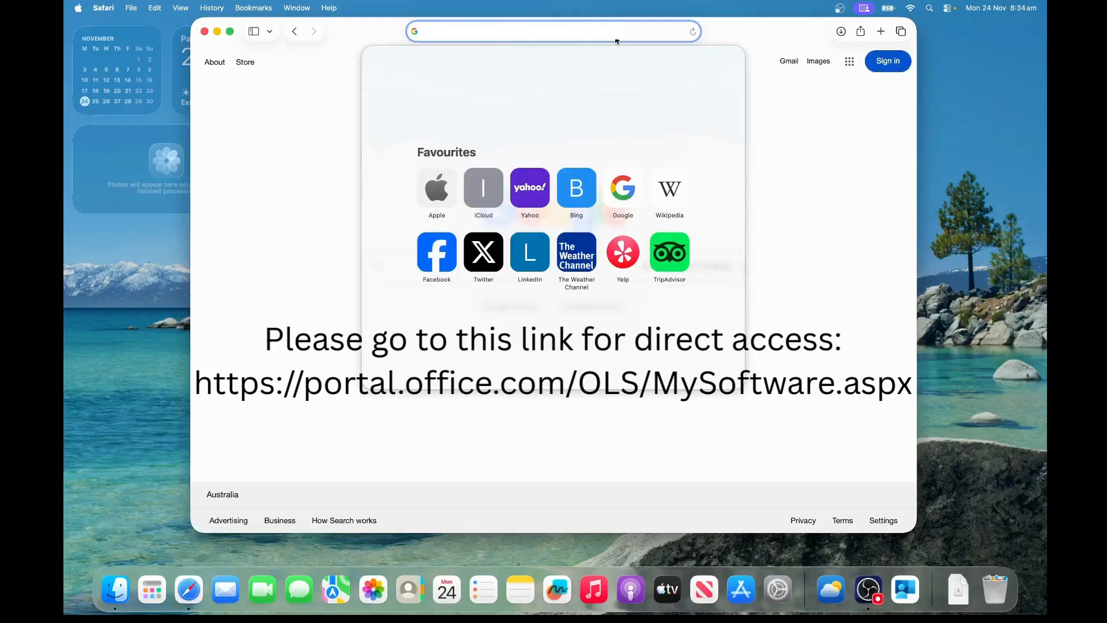
pyautogui.write('qedu')
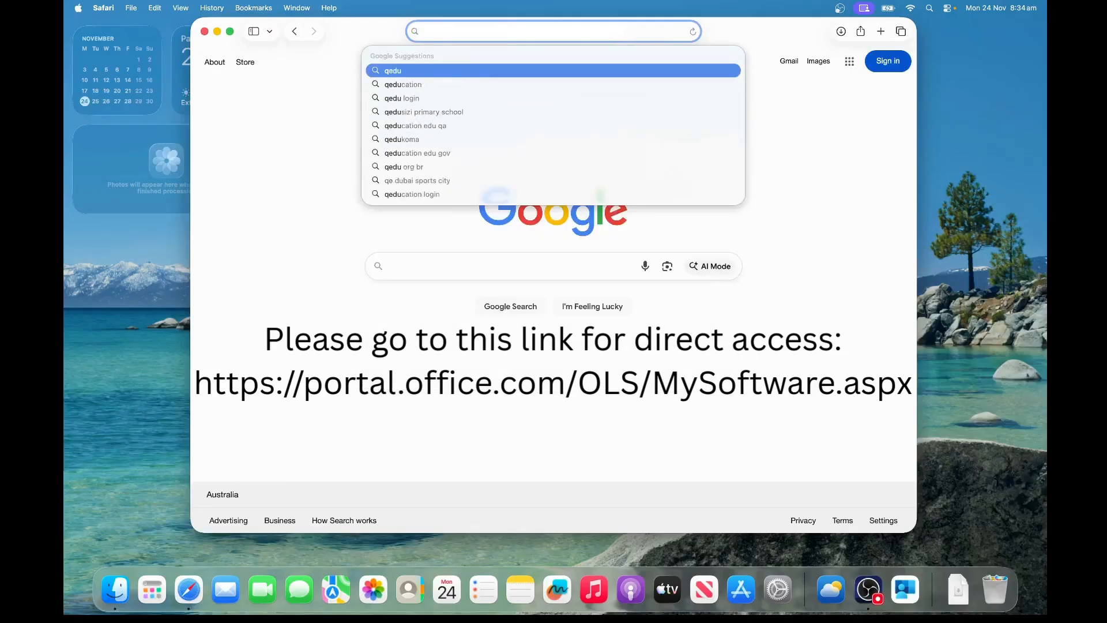
pyautogui.write('.share')
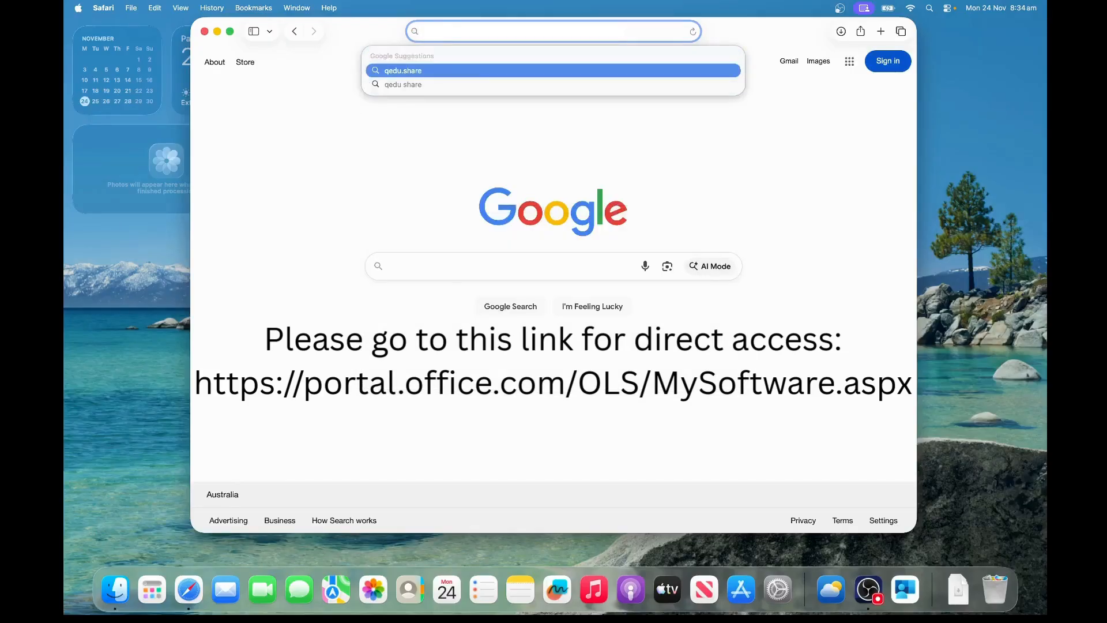
pyautogui.write('point.co')
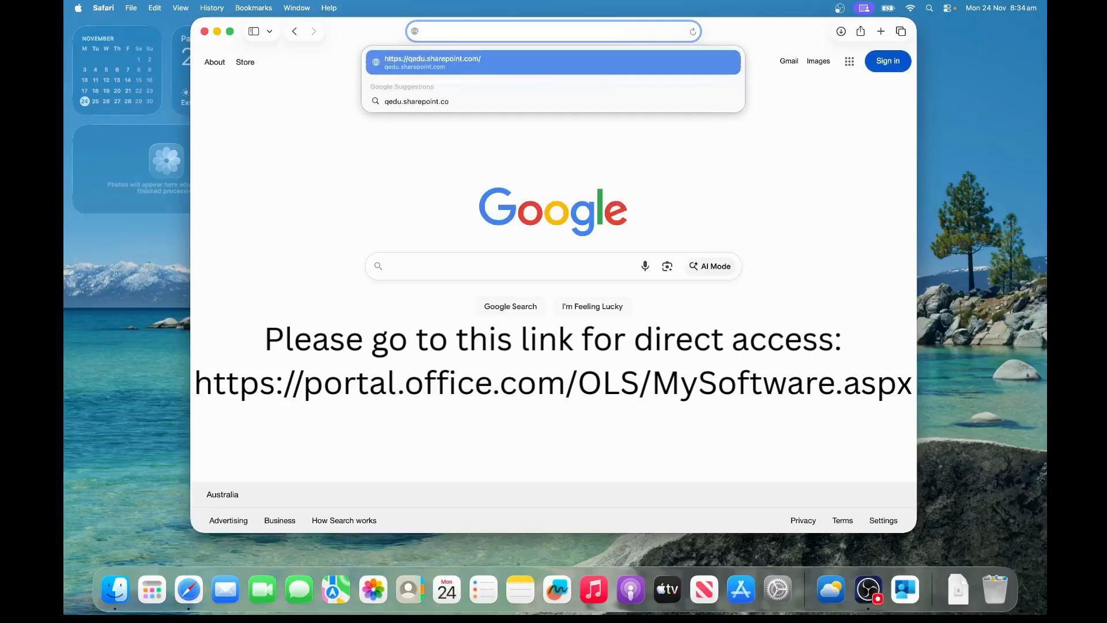
pyautogui.write('m/site')
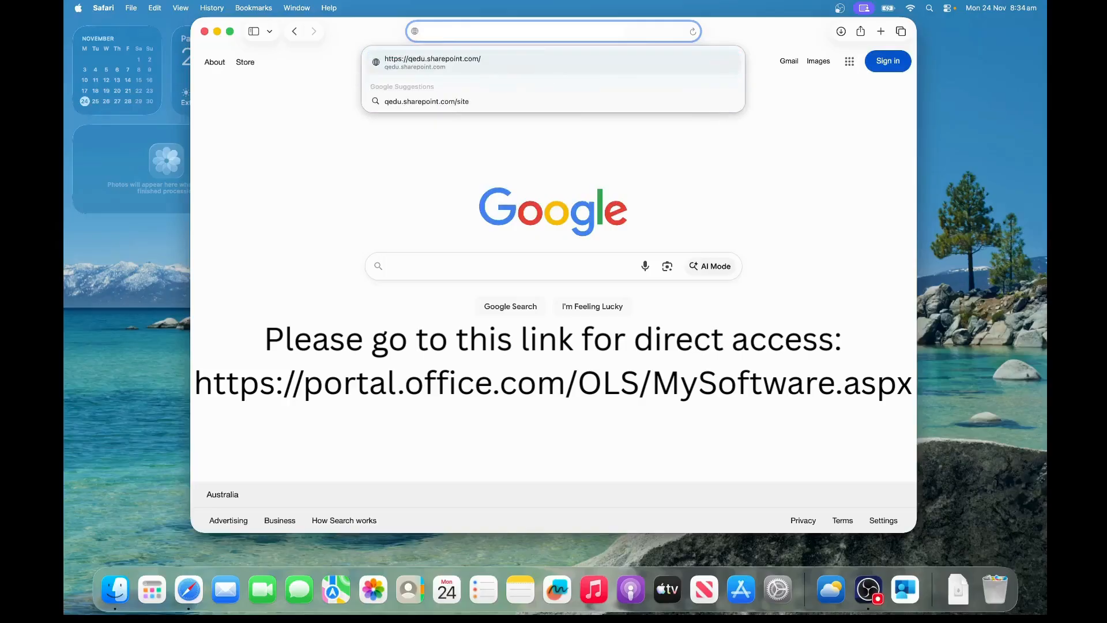
pyautogui.write('s/1745')
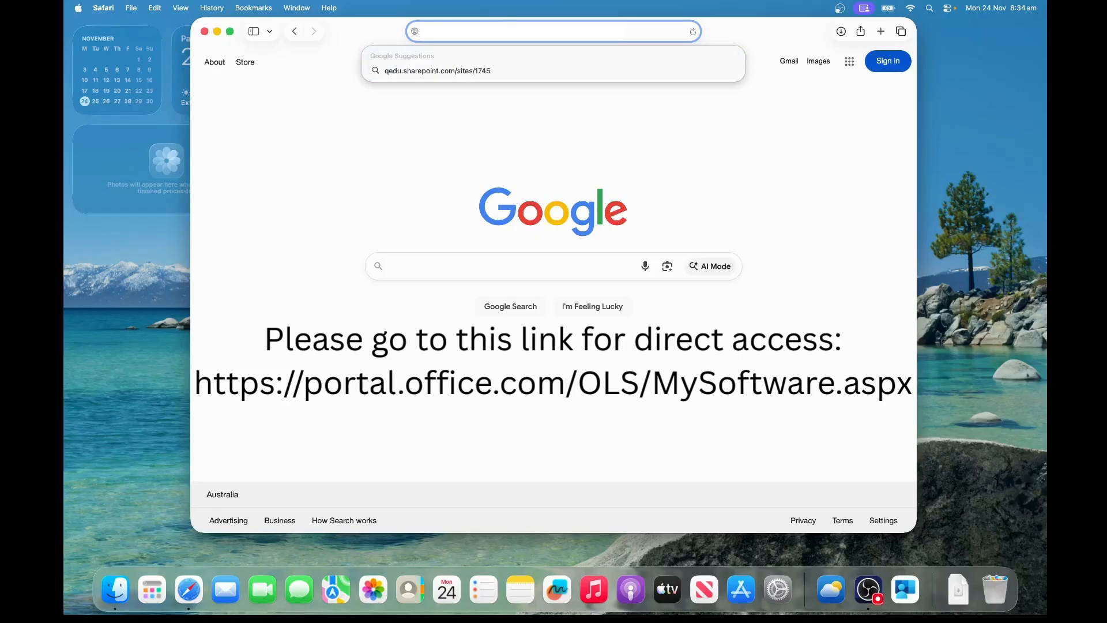
pyautogui.write('/students')
pyautogui.press('Return')
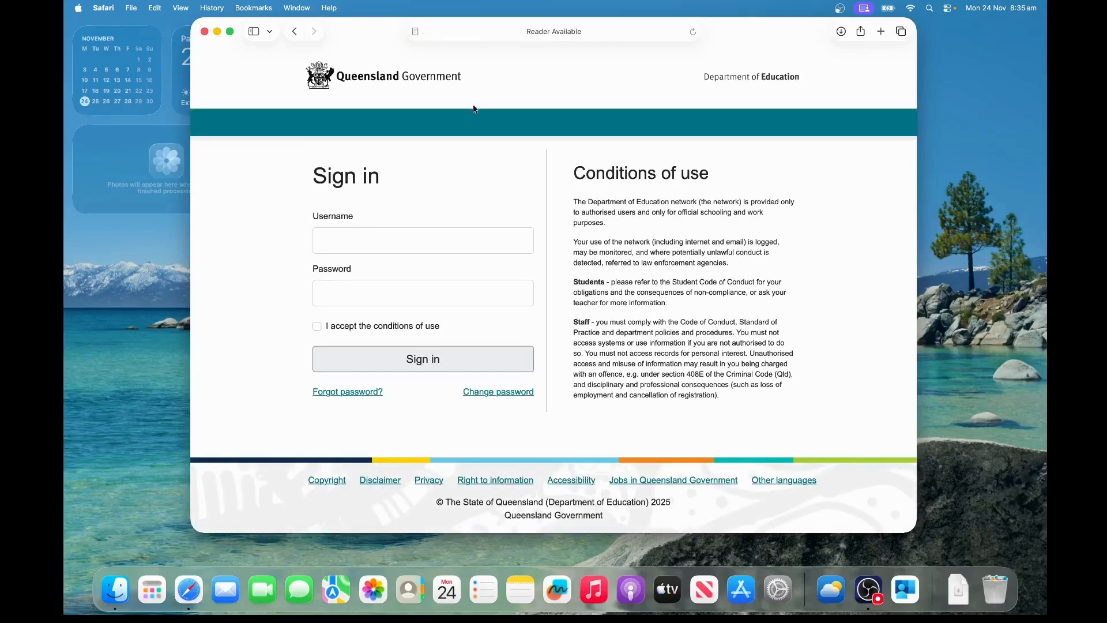
# - Sign in with the school account's username and password, accepting the conditions of use
pyautogui.click(408, 242)
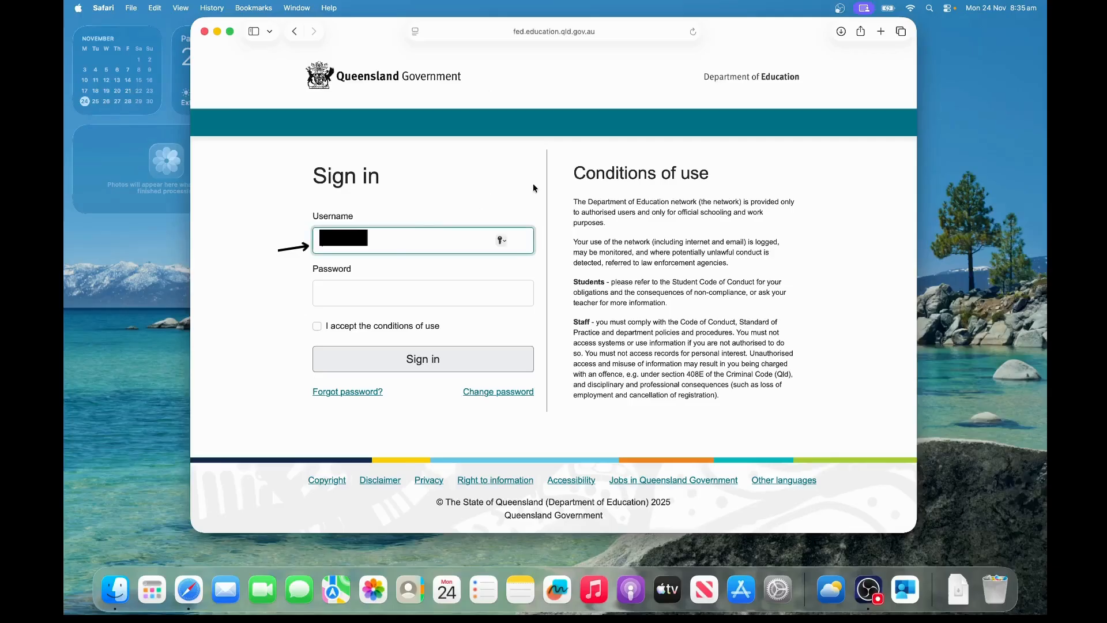
pyautogui.write('**')
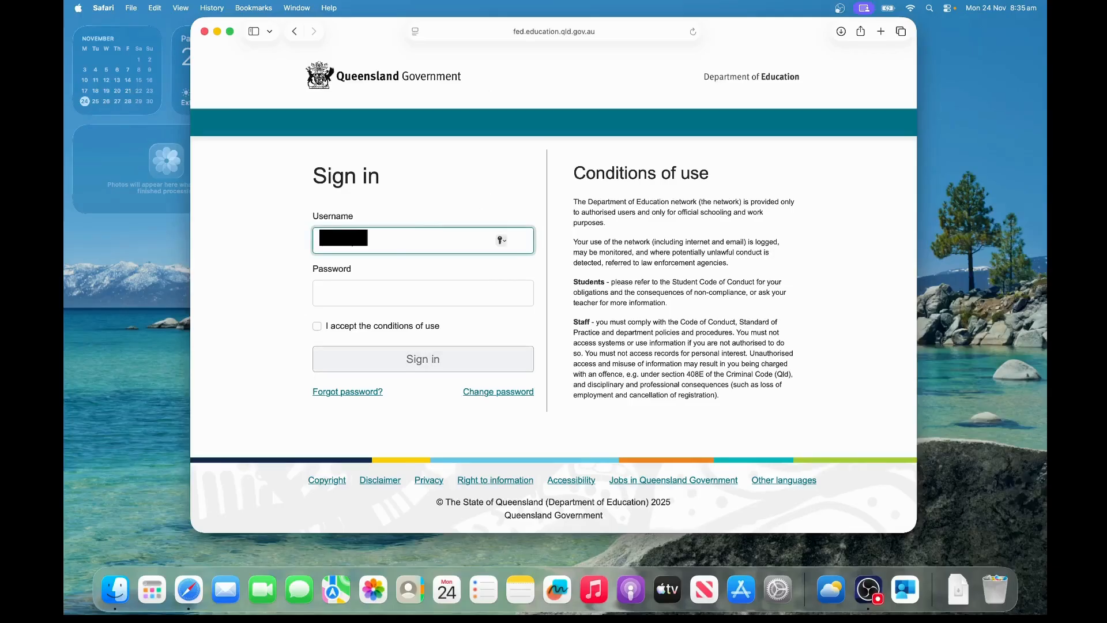
pyautogui.press('Tab')
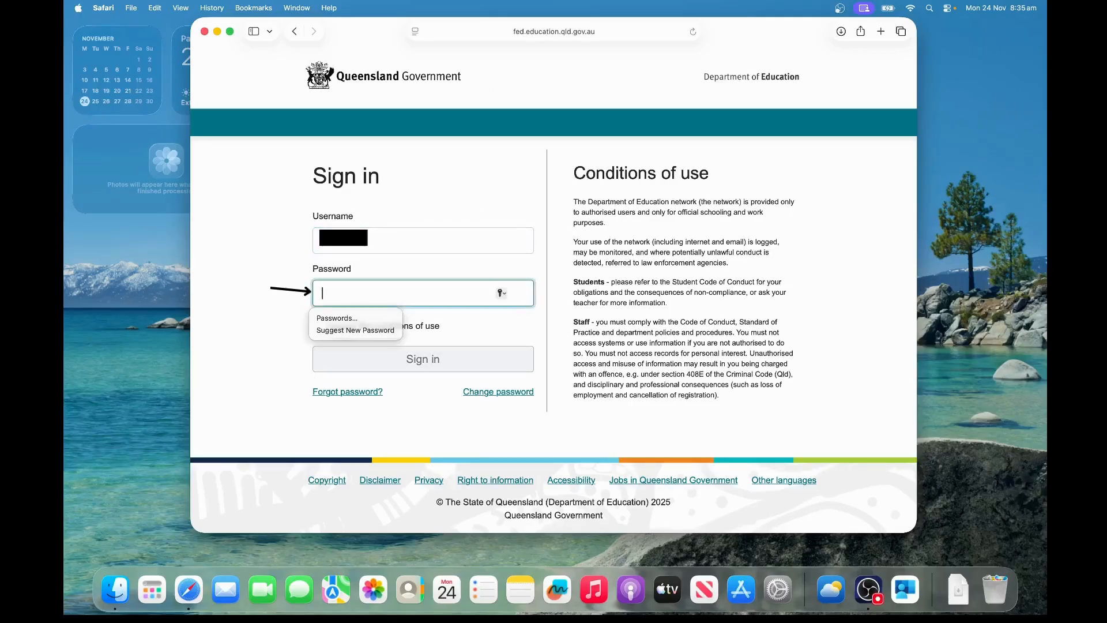
pyautogui.write('*****')
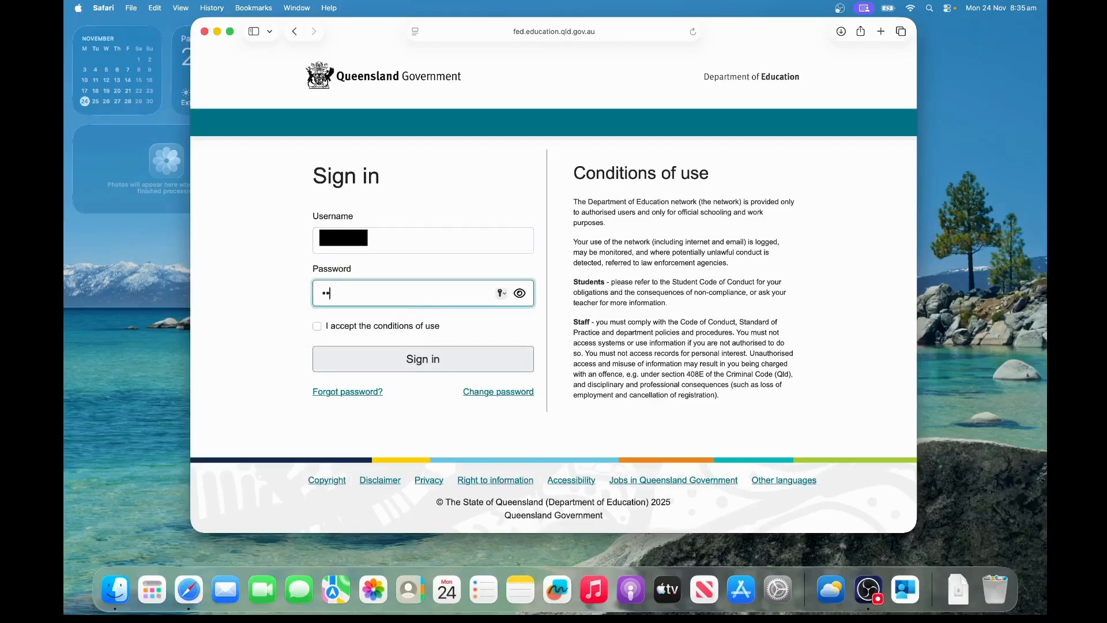
pyautogui.write('***********')
pyautogui.click(331, 330)
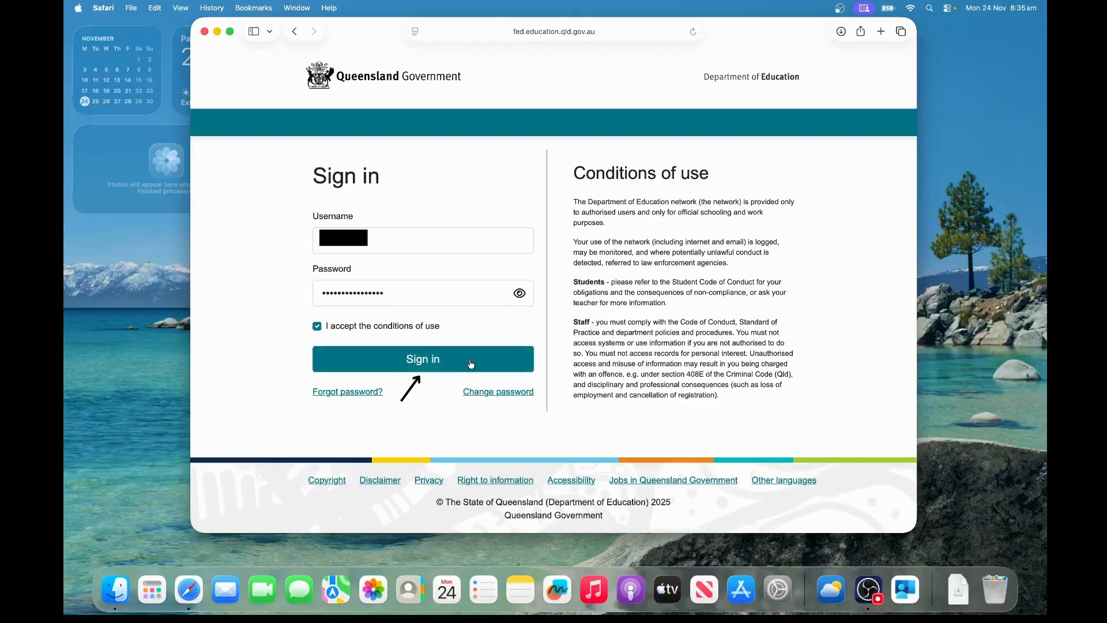
pyautogui.click(471, 364)
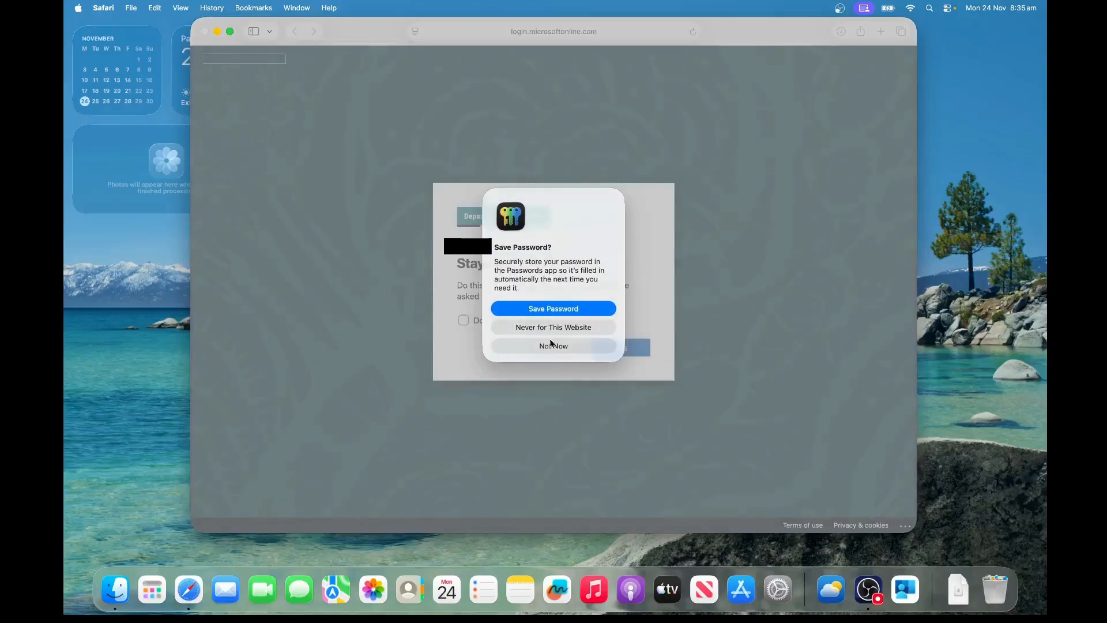
# - Decline saving the password for now and choose to stay signed in to the account
pyautogui.click(551, 346)
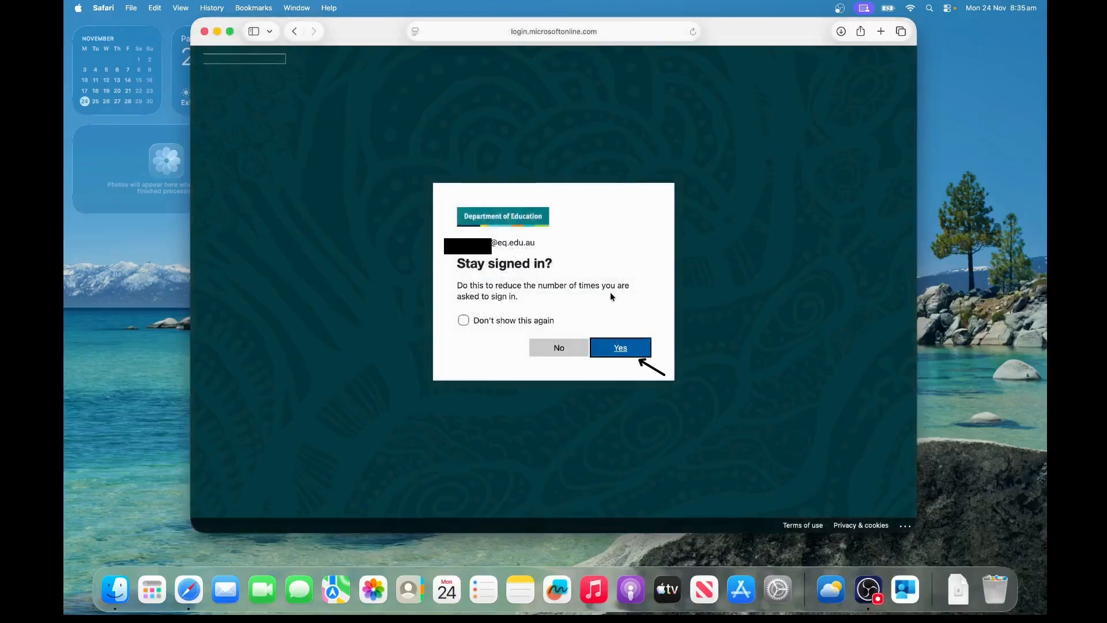
pyautogui.click(600, 348)
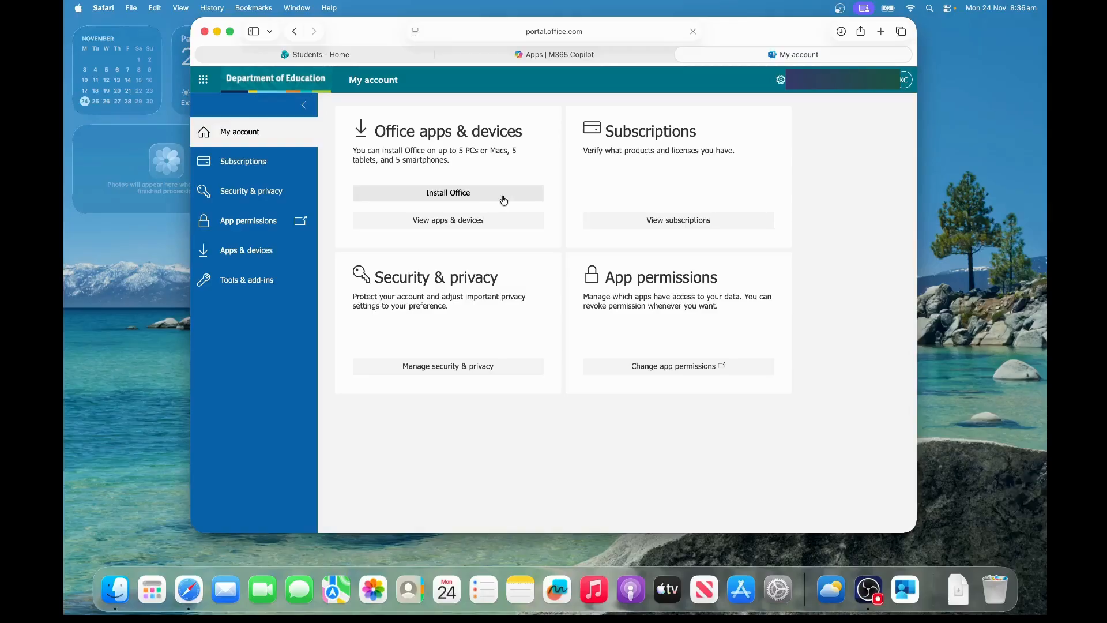
# - Download the Office installer from the My account page and allow downloads from the portal
pyautogui.click(504, 200)
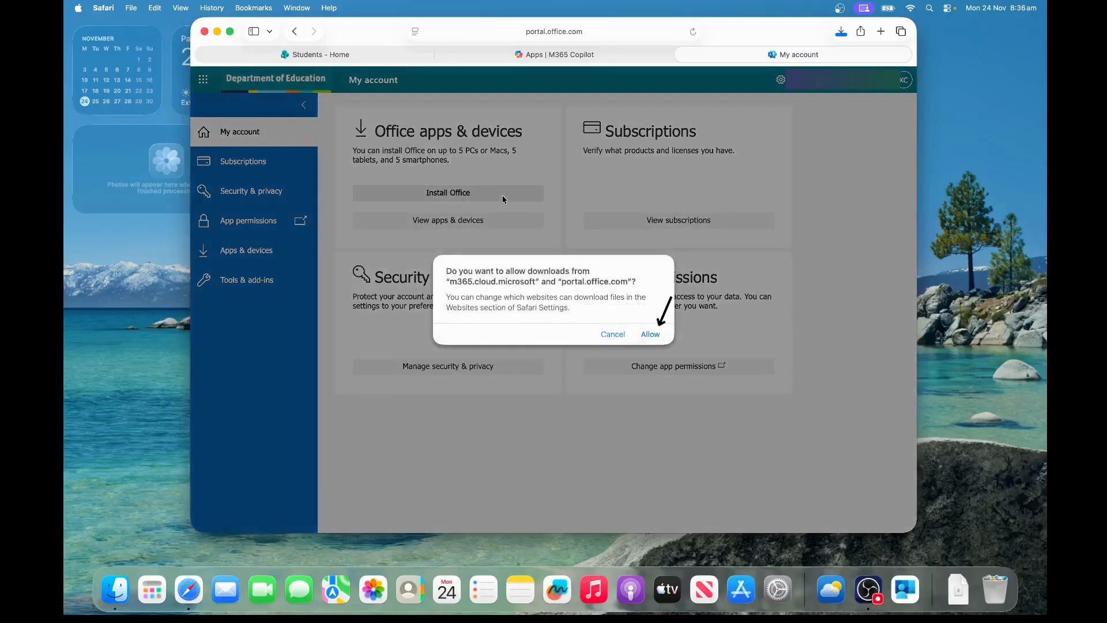
pyautogui.click(651, 334)
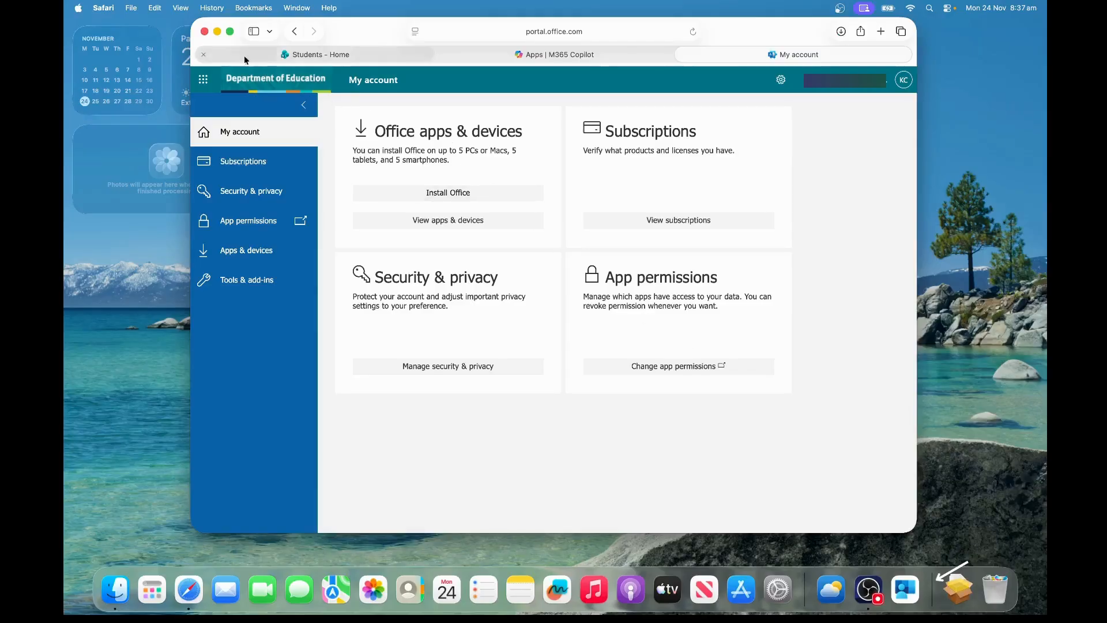
# - Minimise the browser window and open the downloaded Microsoft_365_and_Office_16.103.25110922_BusinessPro_Installer.pkg package
pyautogui.click(217, 33)
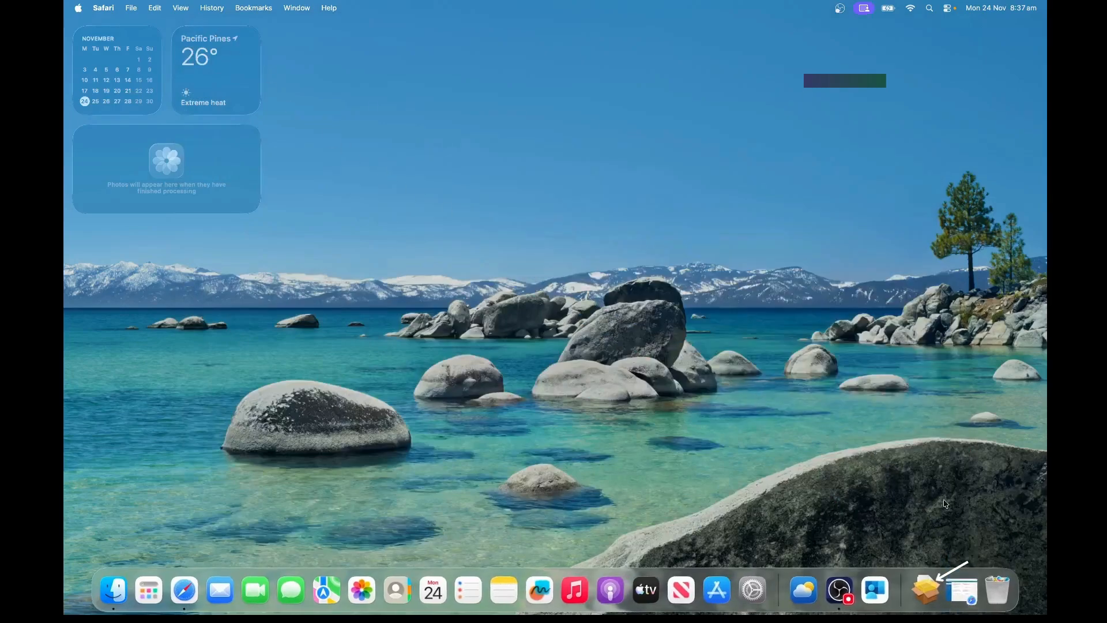
pyautogui.click(935, 594)
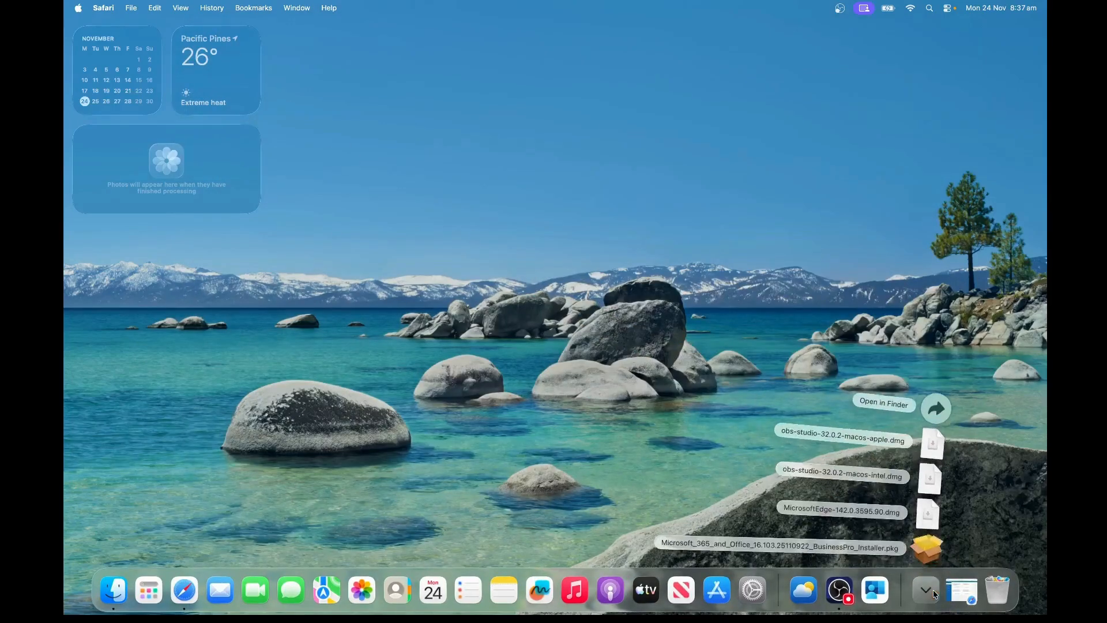
pyautogui.click(928, 553)
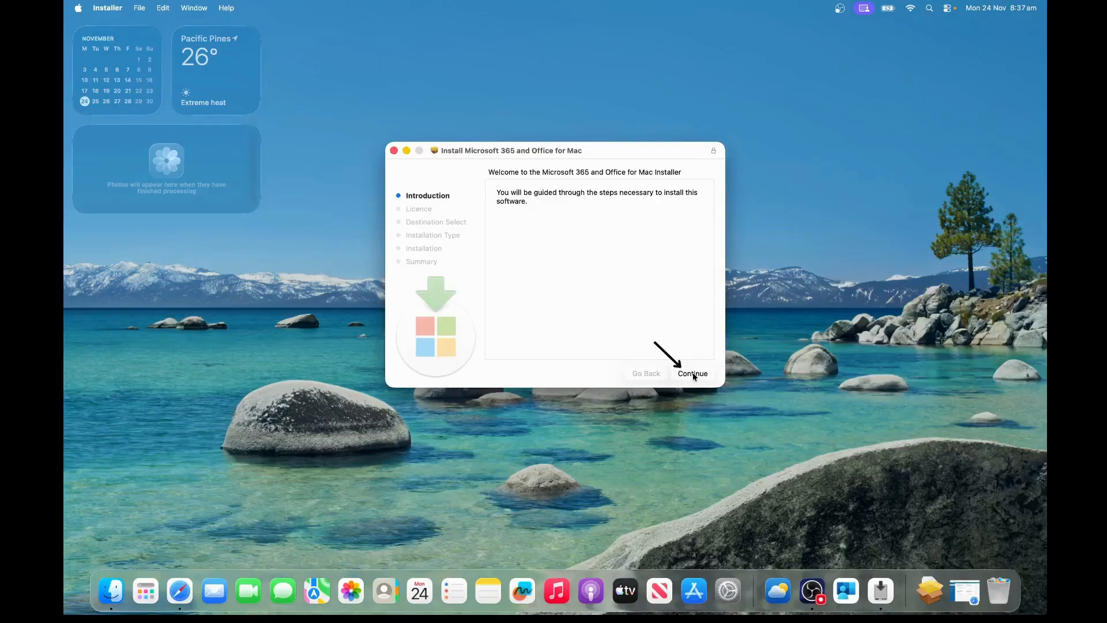
# - Agree to the software licence agreement and accept installation for all users of this computer
pyautogui.click(693, 374)
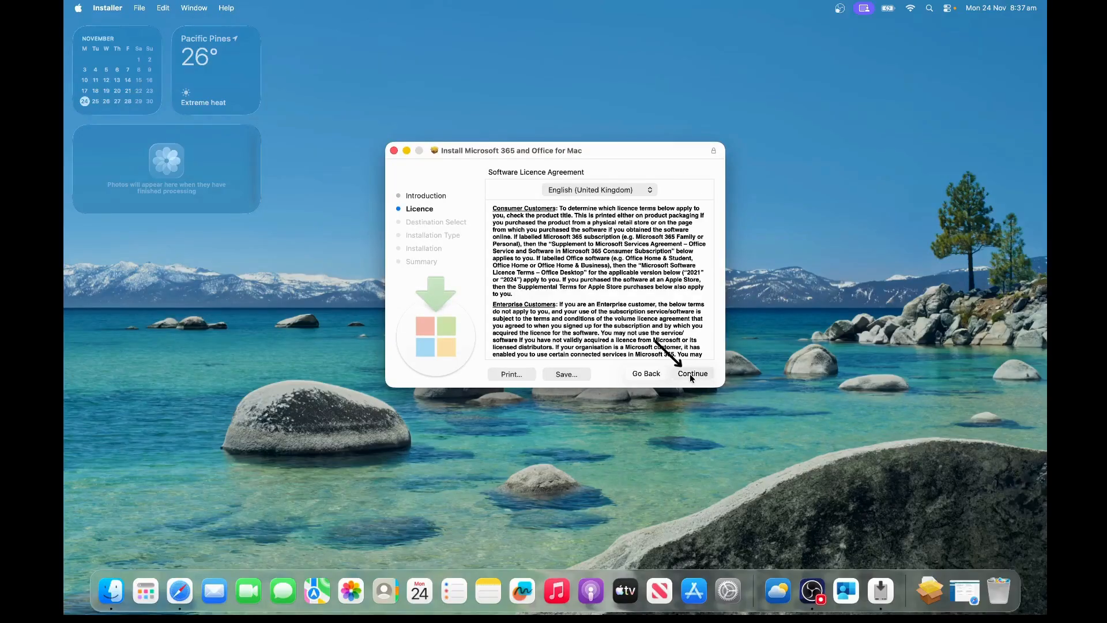
pyautogui.click(691, 374)
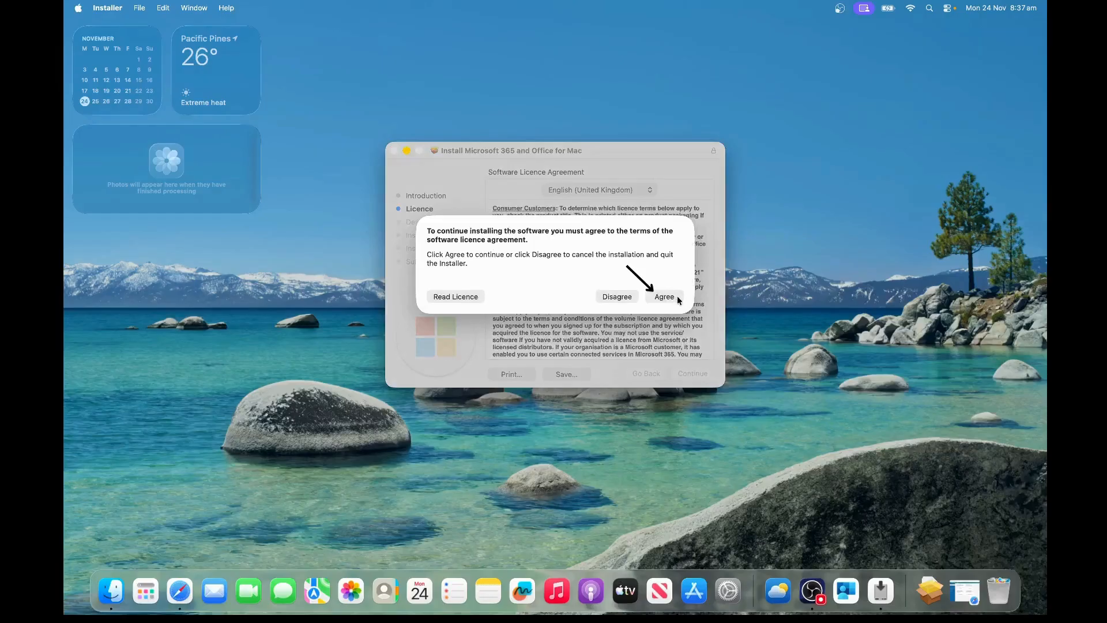
pyautogui.click(665, 297)
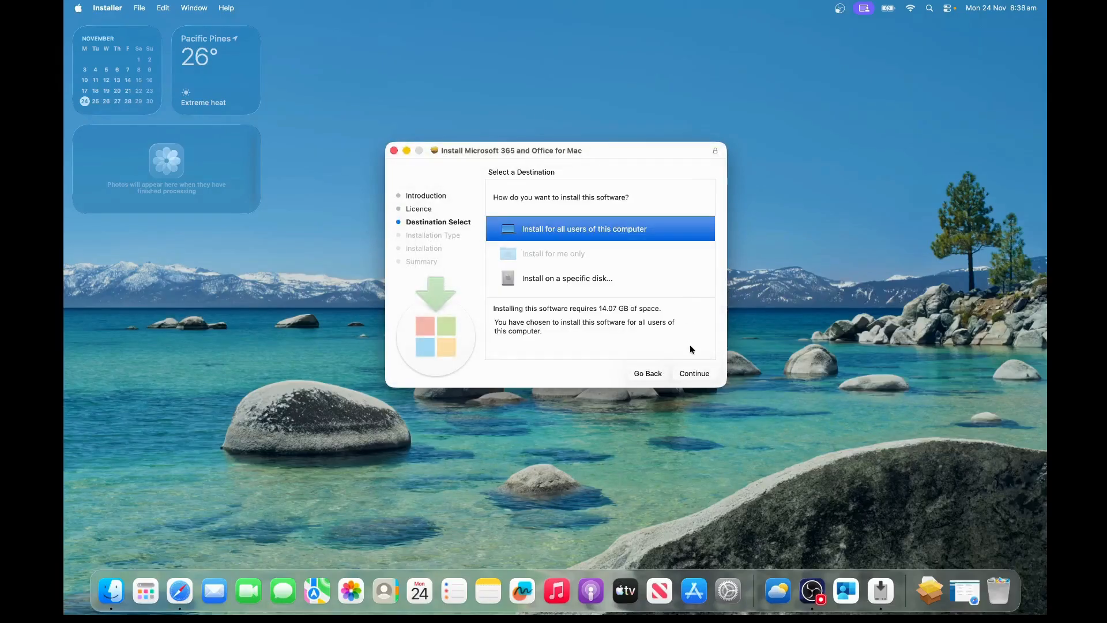
pyautogui.click(700, 374)
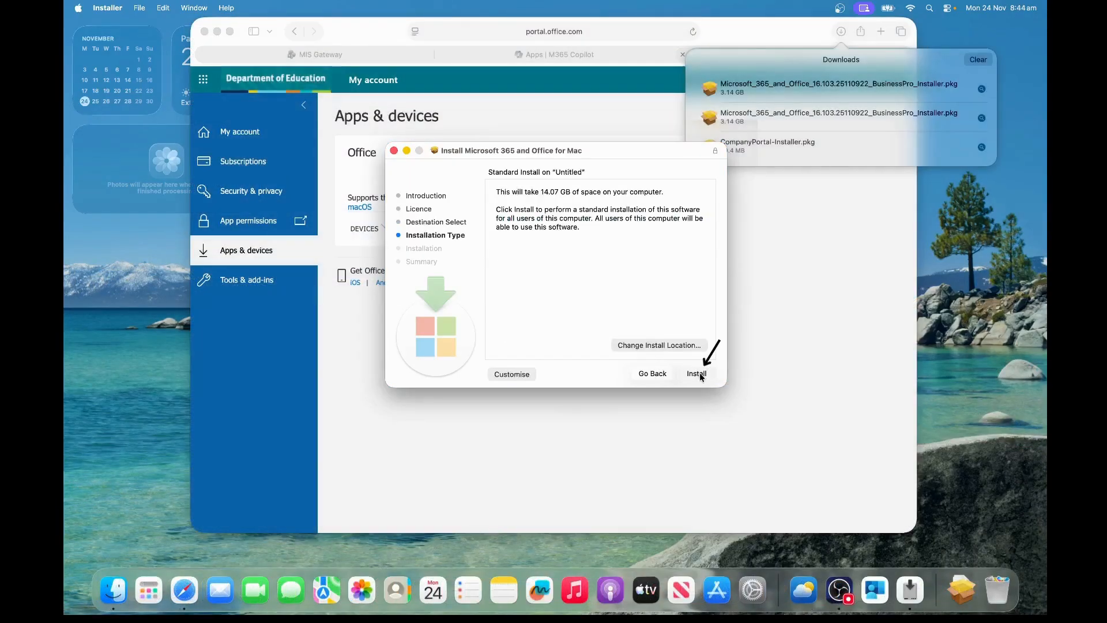
# - Start the standard installation and authorise it with the Mac account password
pyautogui.click(700, 375)
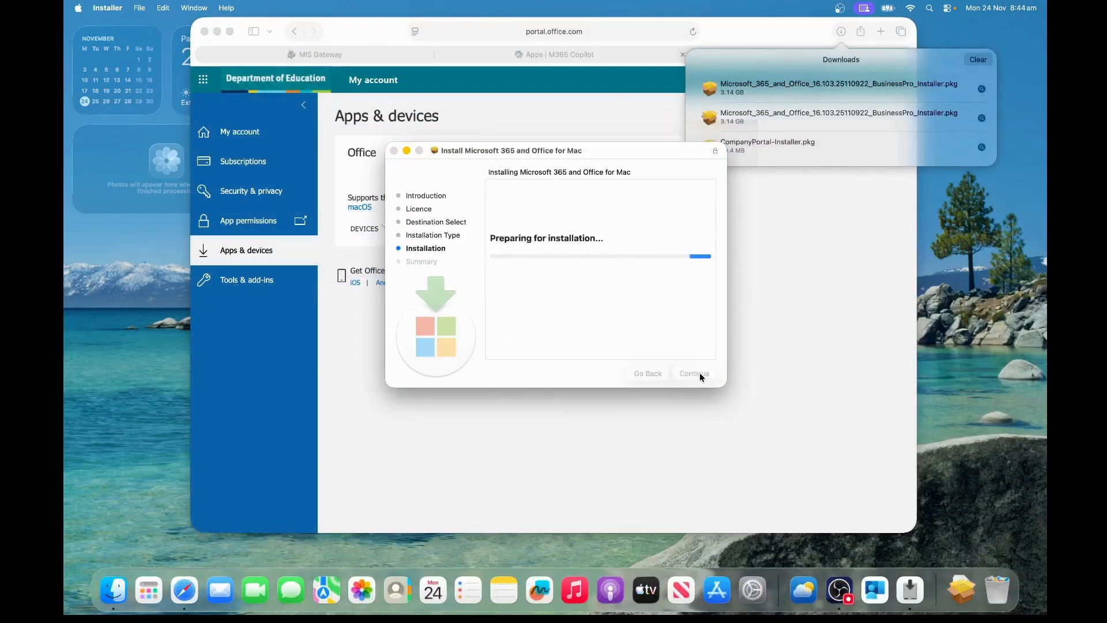
pyautogui.write('••••••')
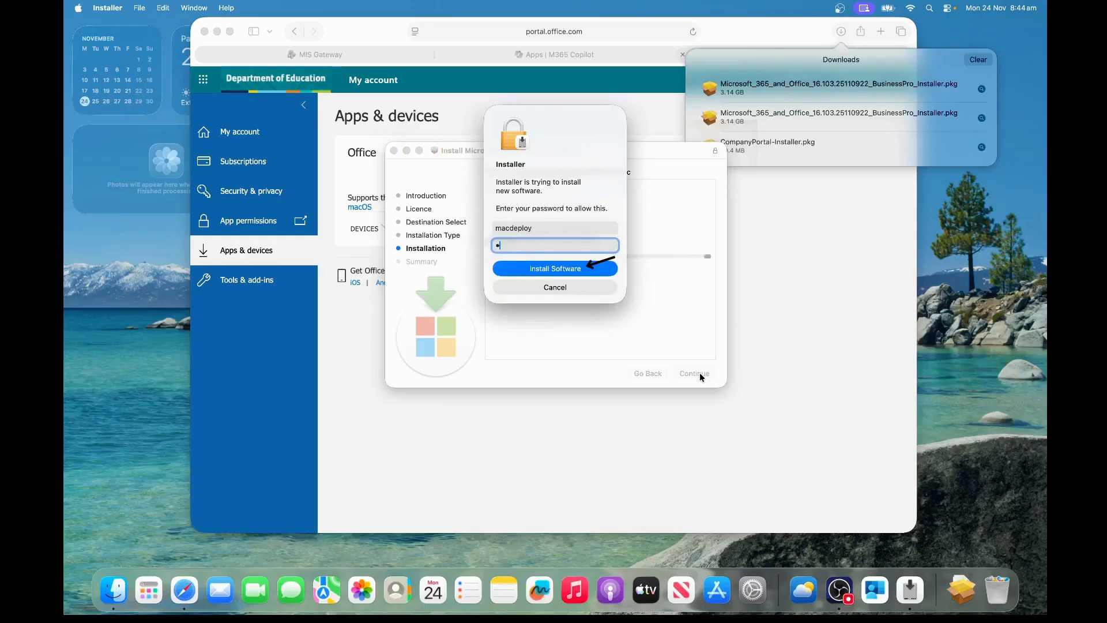
pyautogui.write('••')
pyautogui.press('Return')
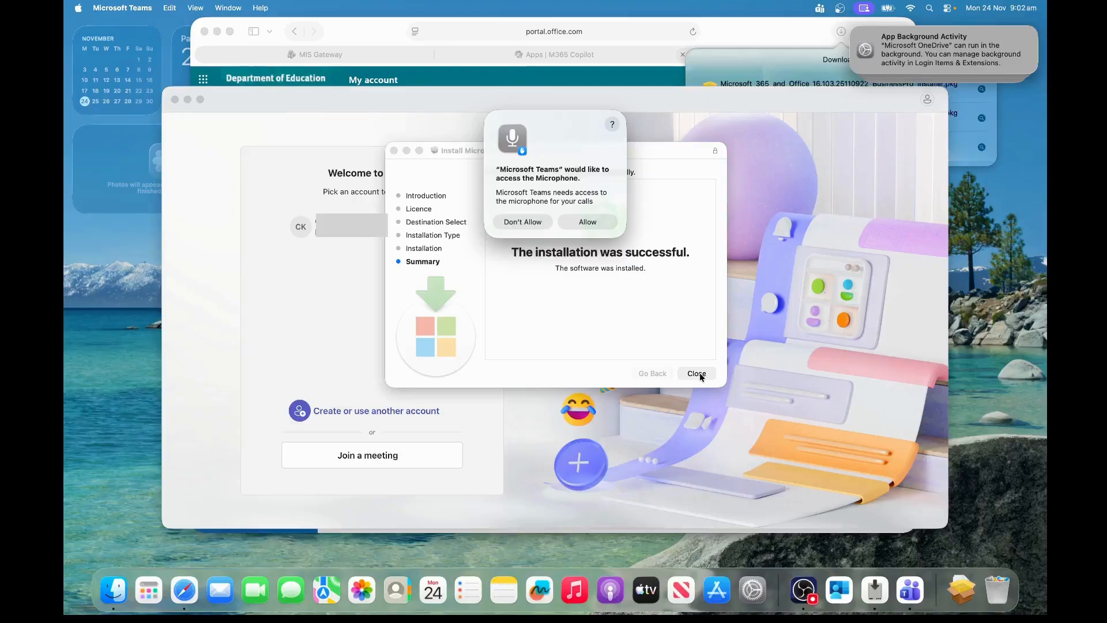
# - Allow Microsoft Teams to access the microphone and close its welcome window
pyautogui.click(698, 374)
pyautogui.click(610, 223)
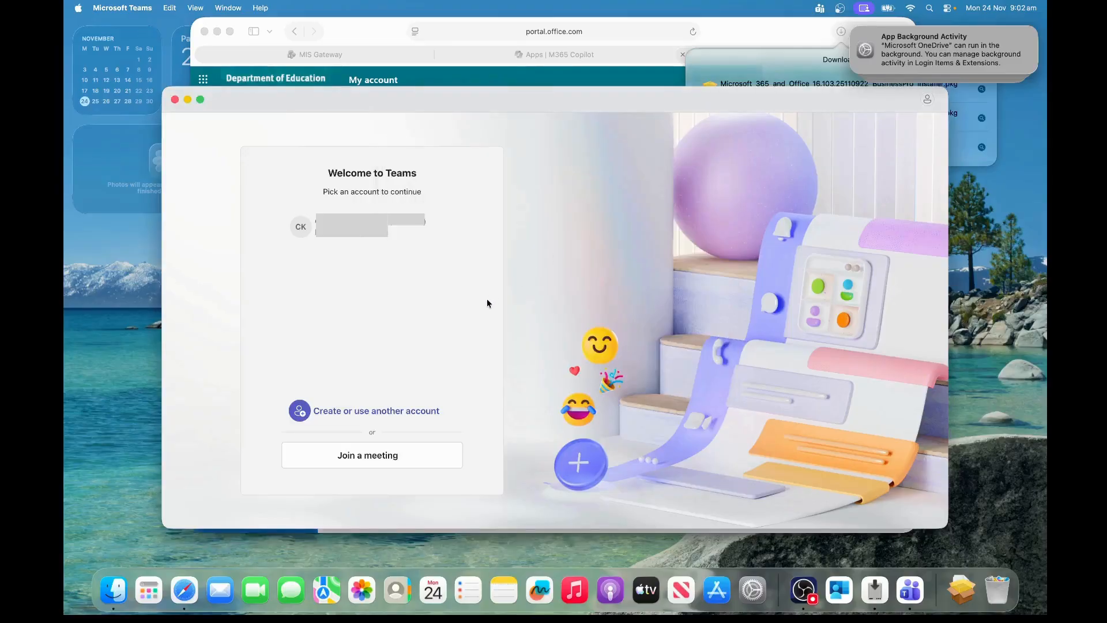
pyautogui.click(175, 100)
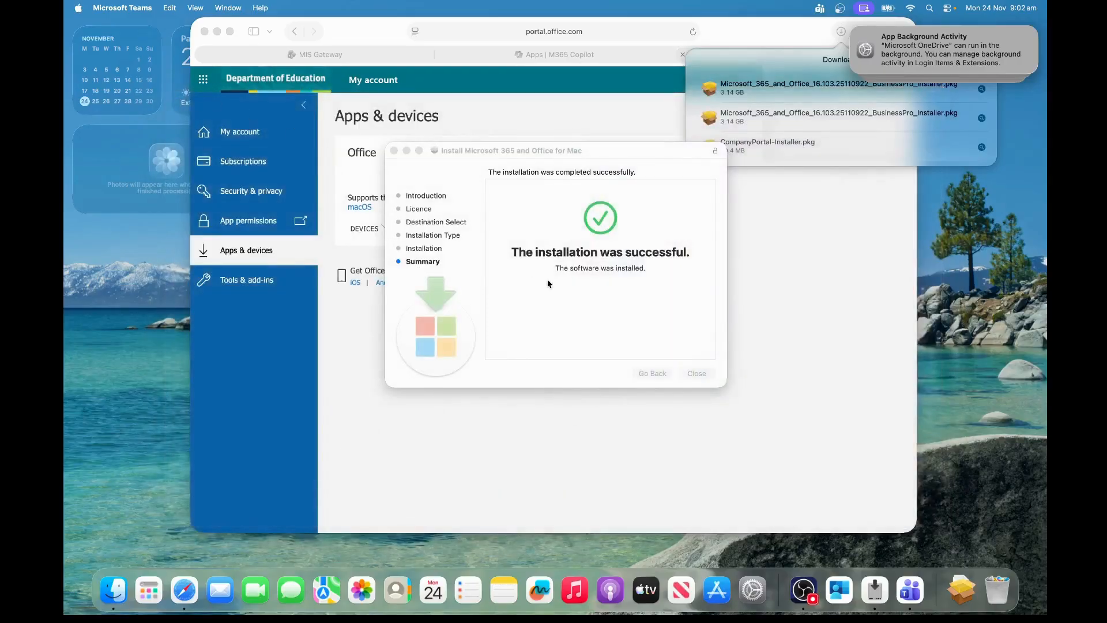
# - Close the finished installer, try to move its package to the Bin, and dismiss the alert
pyautogui.click(688, 373)
pyautogui.click(688, 373)
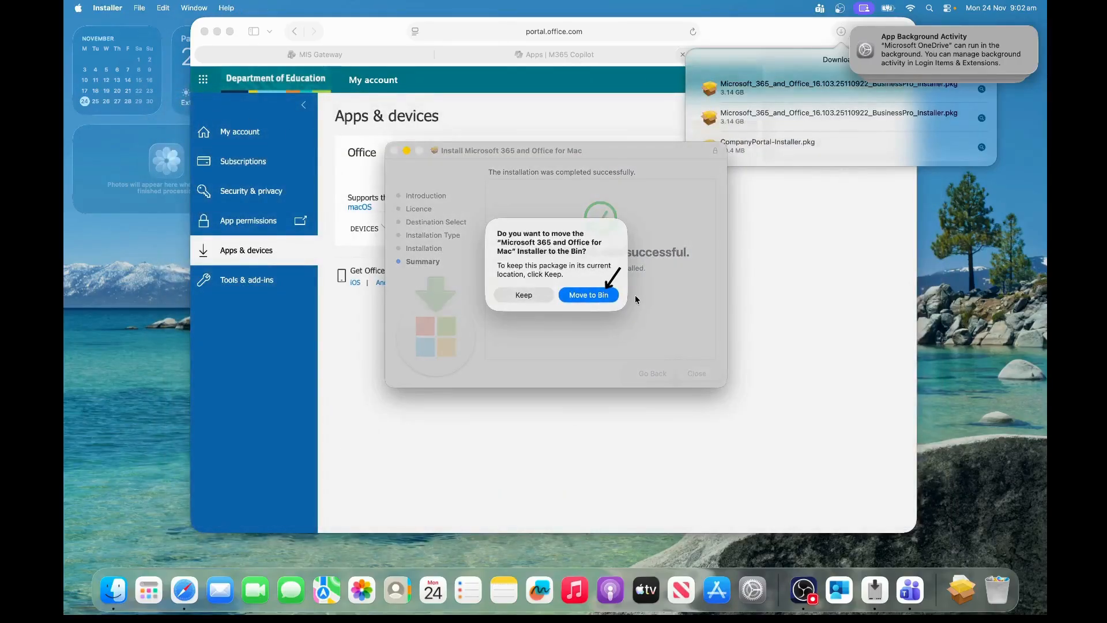
pyautogui.click(599, 298)
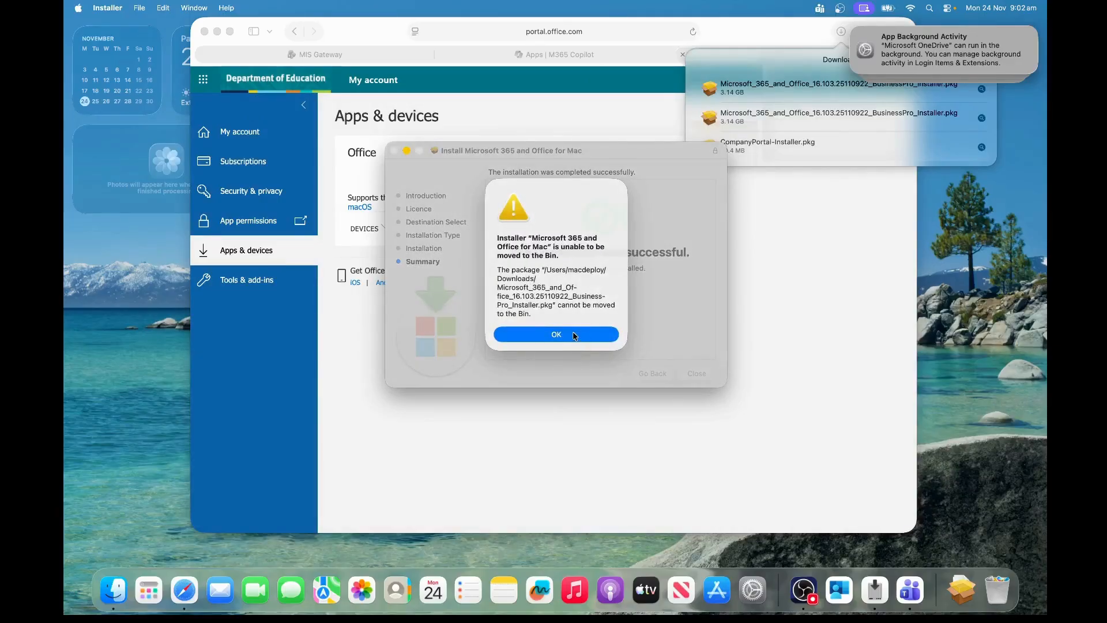
pyautogui.click(574, 333)
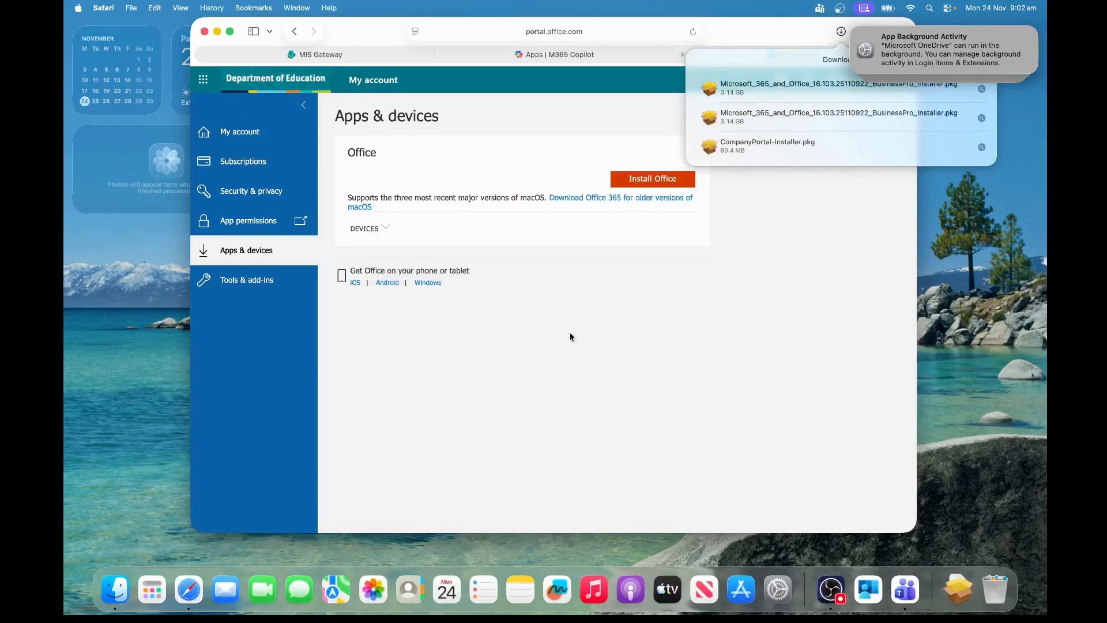
# - Search the installed applications for "word" and launch Microsoft Word
pyautogui.click(151, 589)
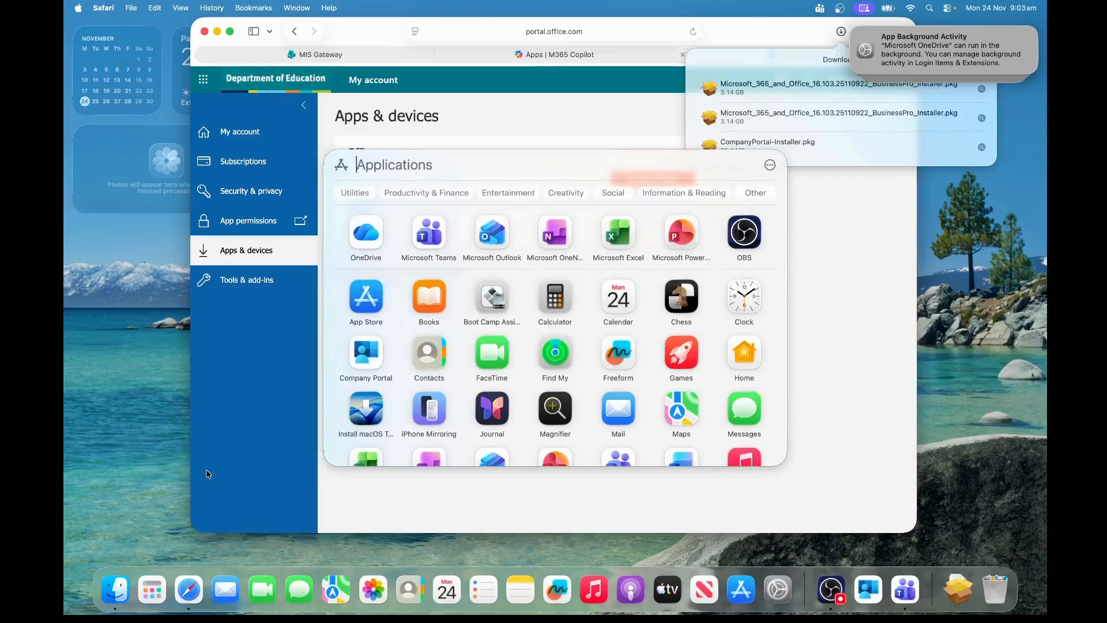
pyautogui.write('wo')
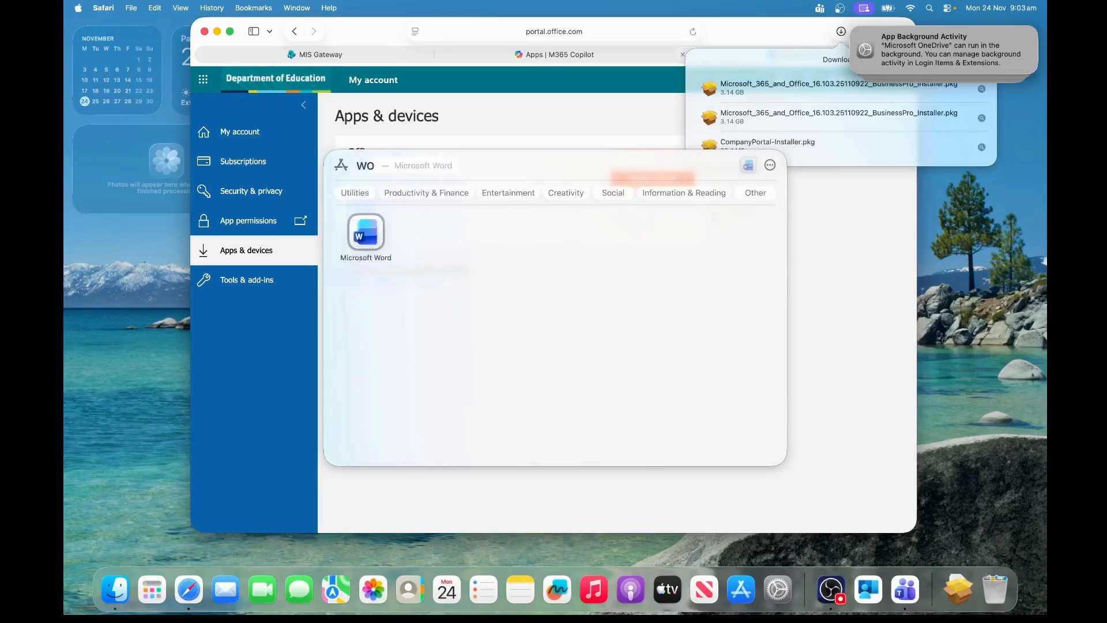
pyautogui.write('rd')
pyautogui.click(365, 239)
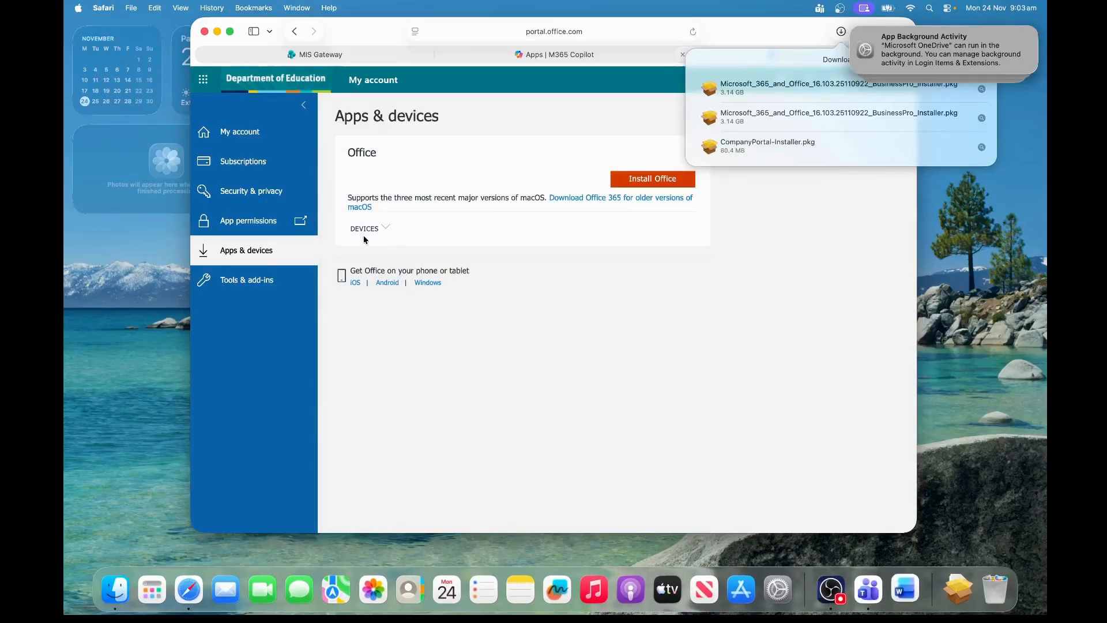
# - Minimise the browser window and dismiss the background activity notification to clear the desktop
pyautogui.click(217, 31)
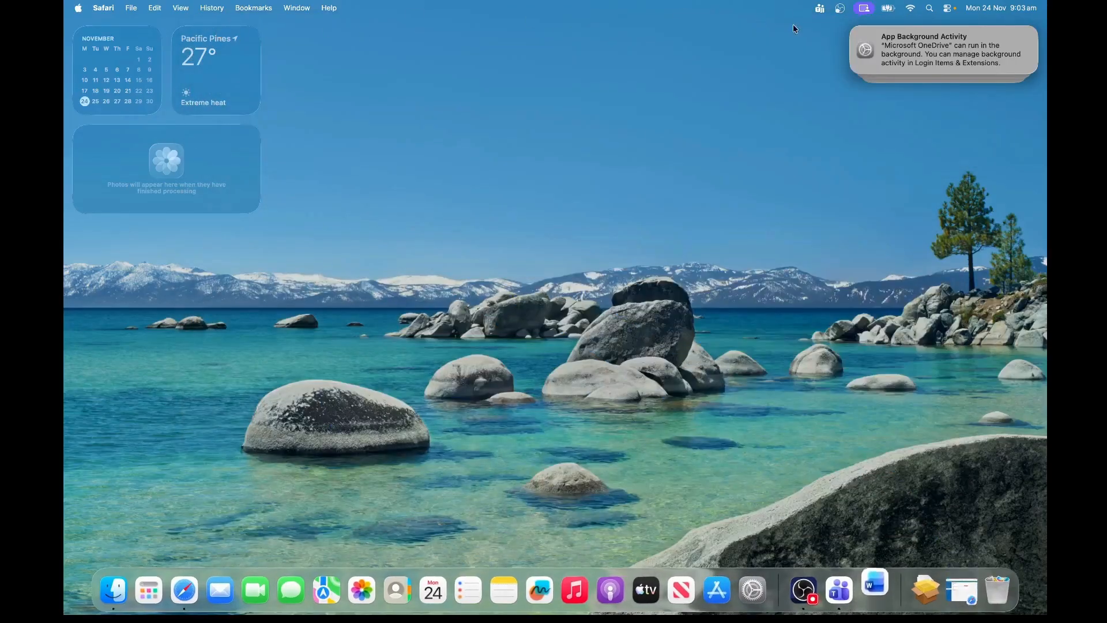
pyautogui.click(851, 29)
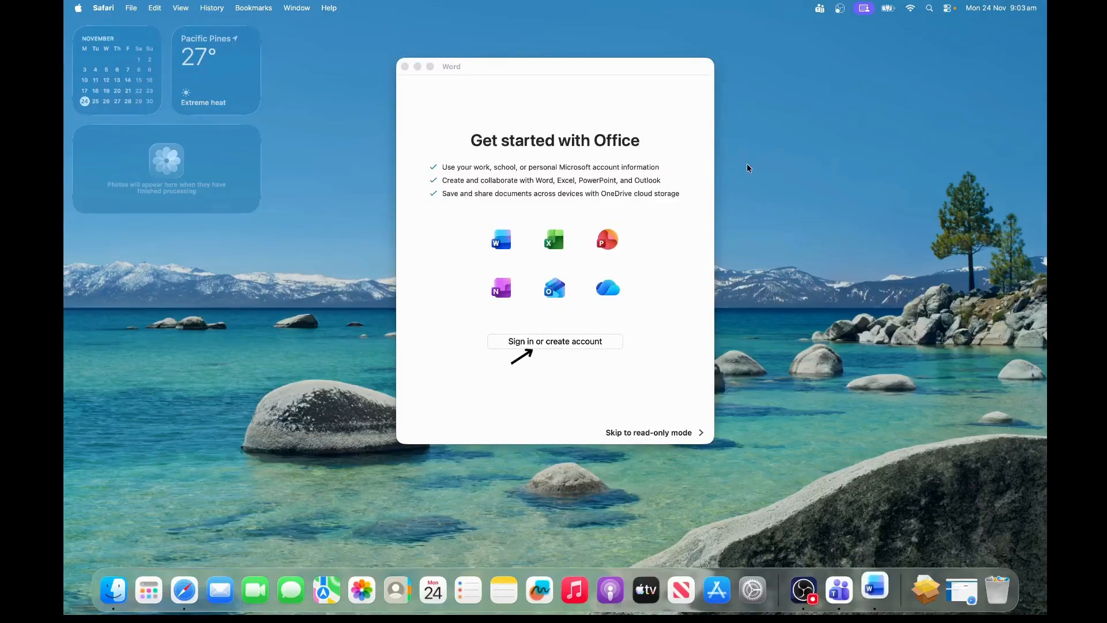
# - Start signing in to Office from Word's welcome window and submit the school account's e-mail address
pyautogui.click(578, 344)
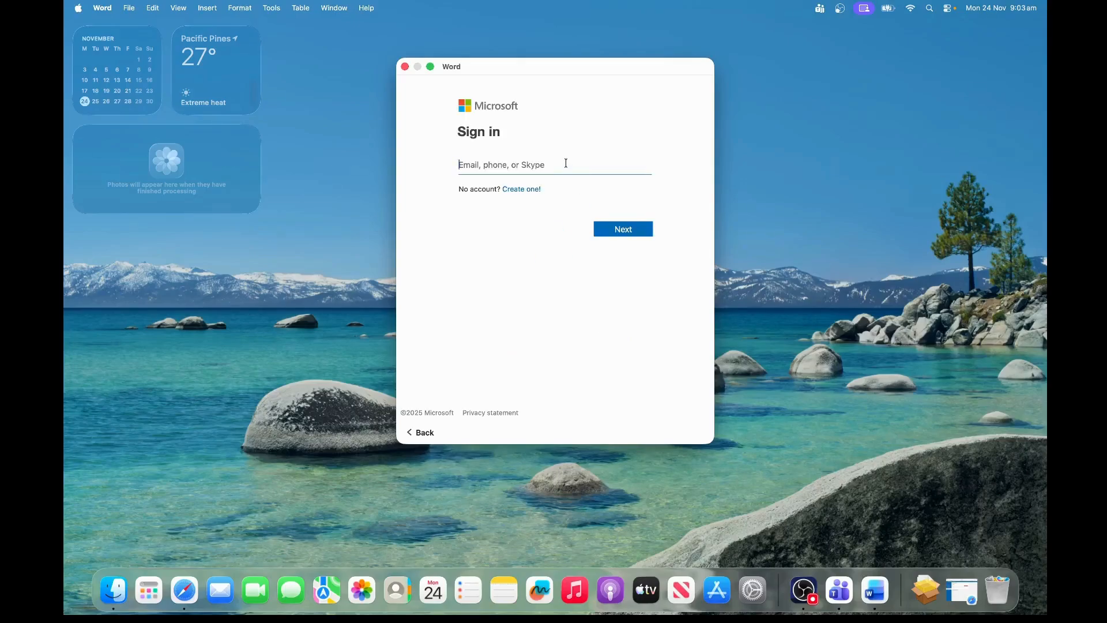
pyautogui.write('•')
pyautogui.write('@ed')
pyautogui.write('edu.au')
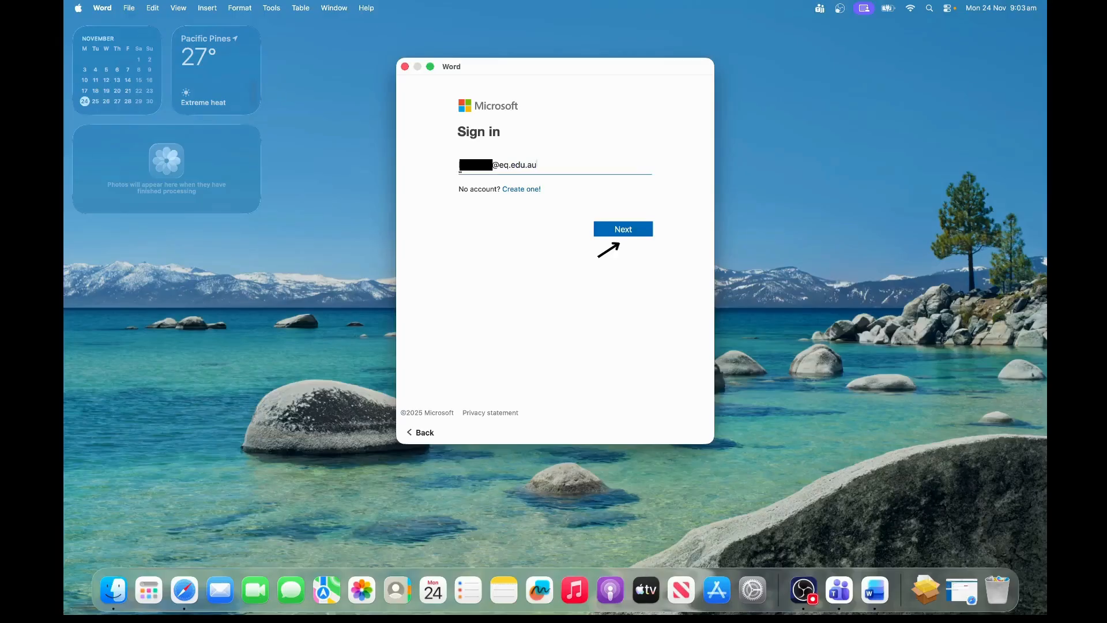
pyautogui.press('Return')
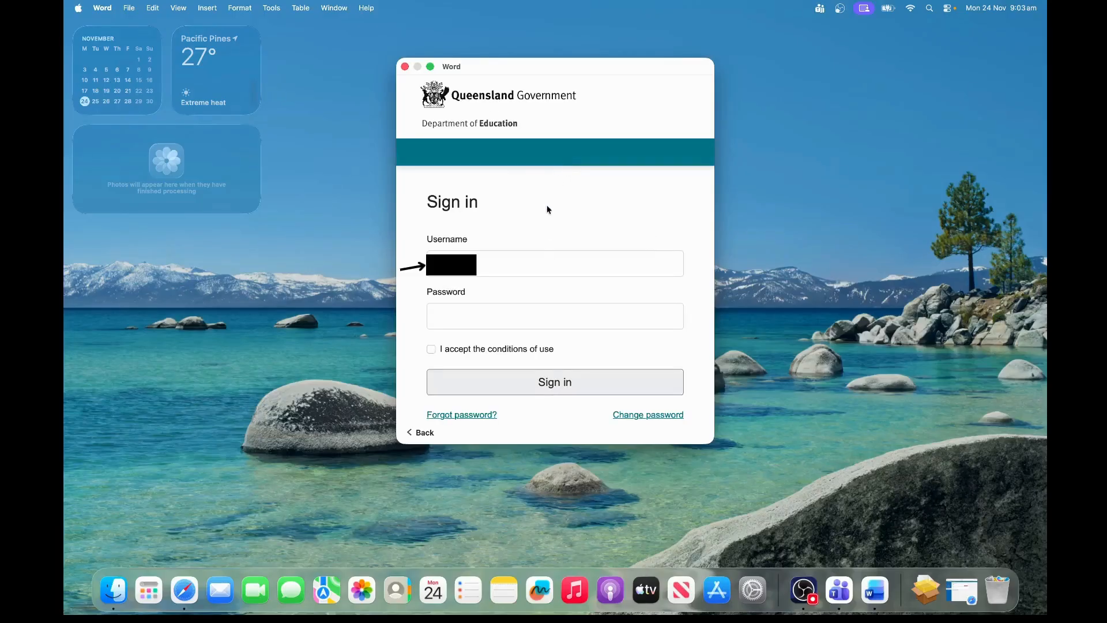
# - Sign in to the Department of Education account with its username and password, accepting the conditions of use, and start using Word
pyautogui.click(529, 253)
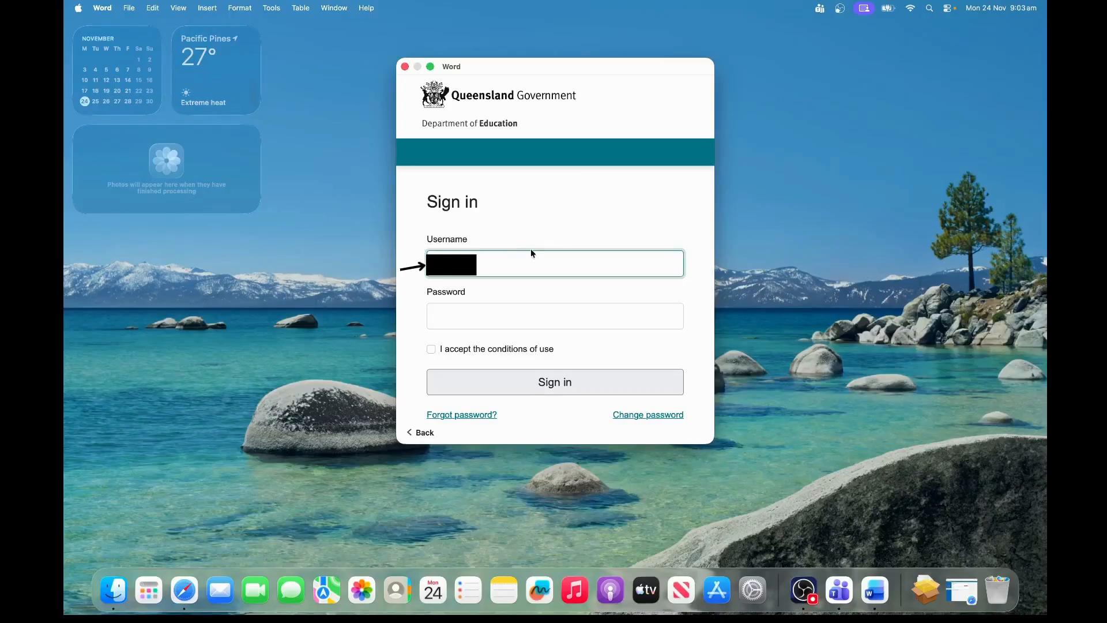
pyautogui.write('***')
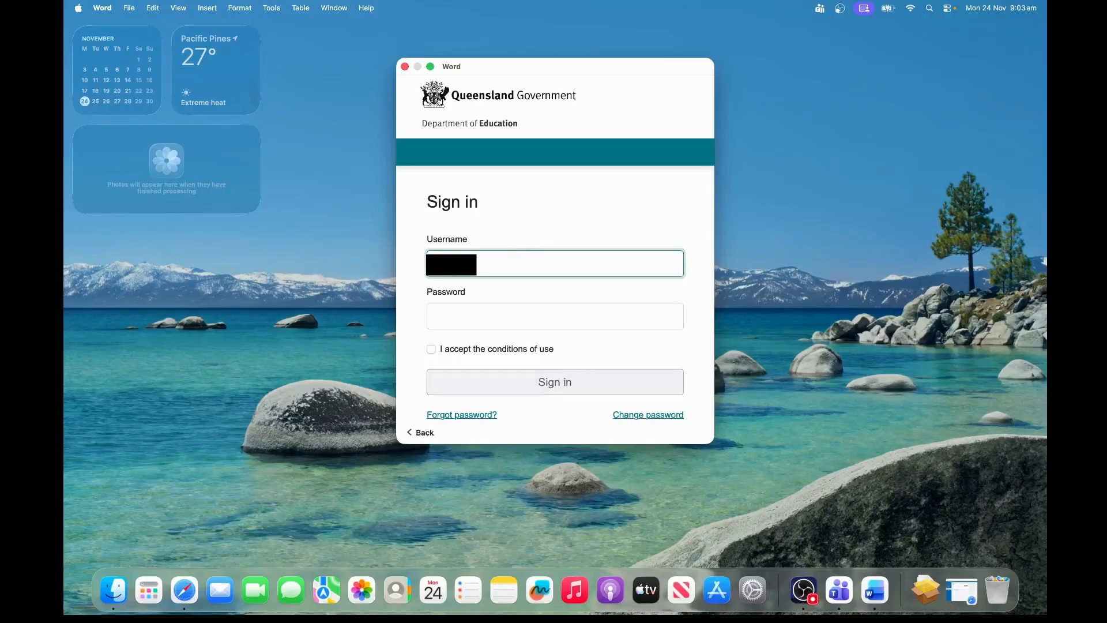
pyautogui.write('2')
pyautogui.press('Tab')
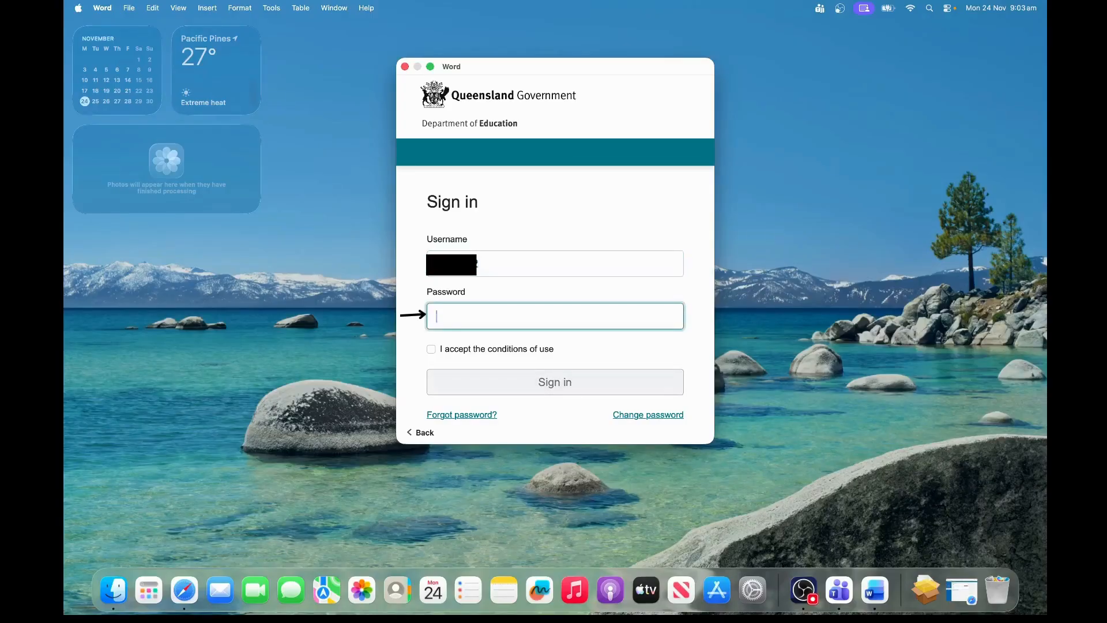
pyautogui.write('*******')
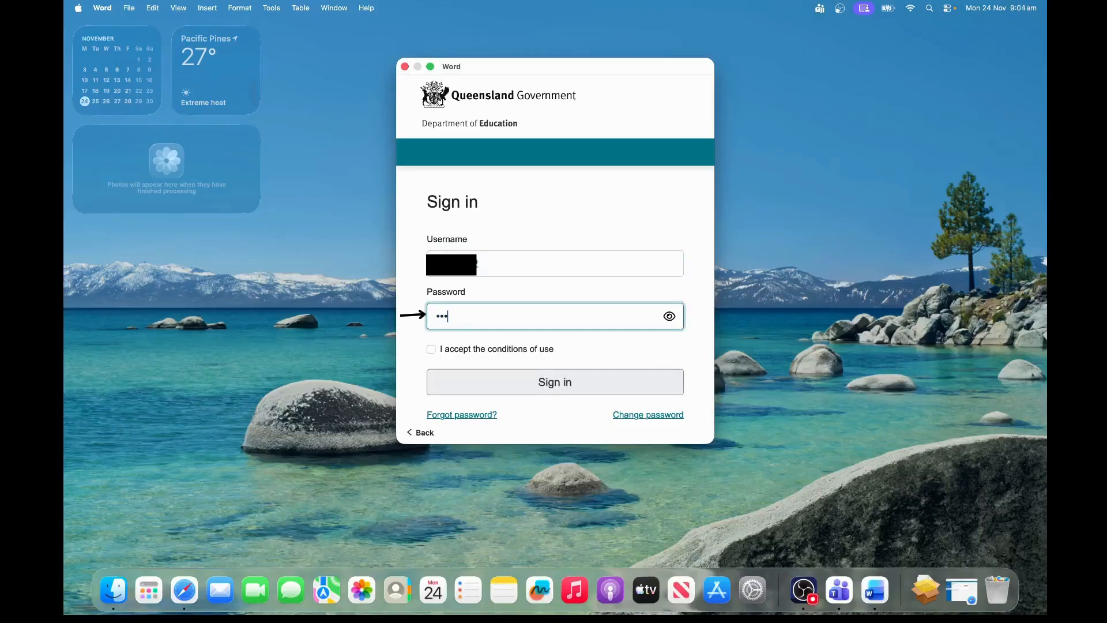
pyautogui.write('*********')
pyautogui.click(432, 349)
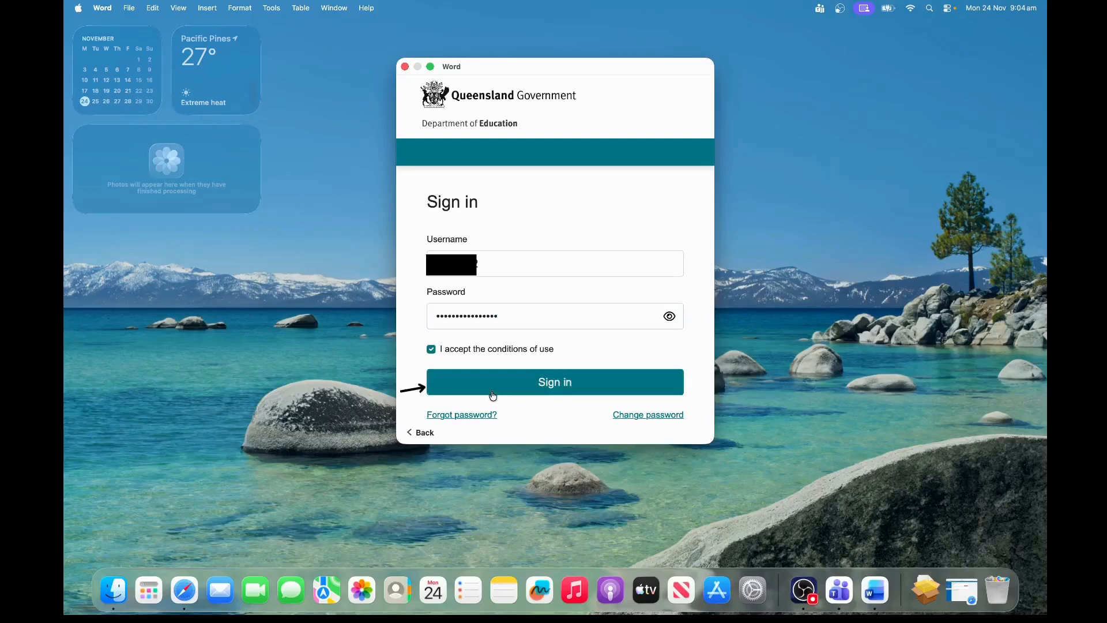
pyautogui.click(492, 392)
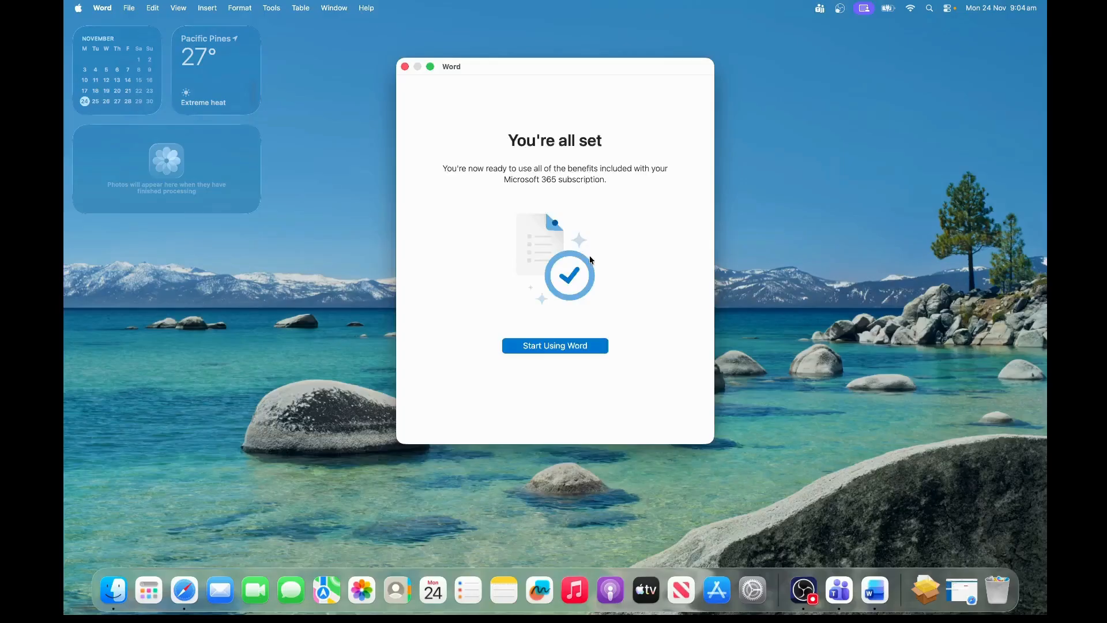
pyautogui.click(579, 346)
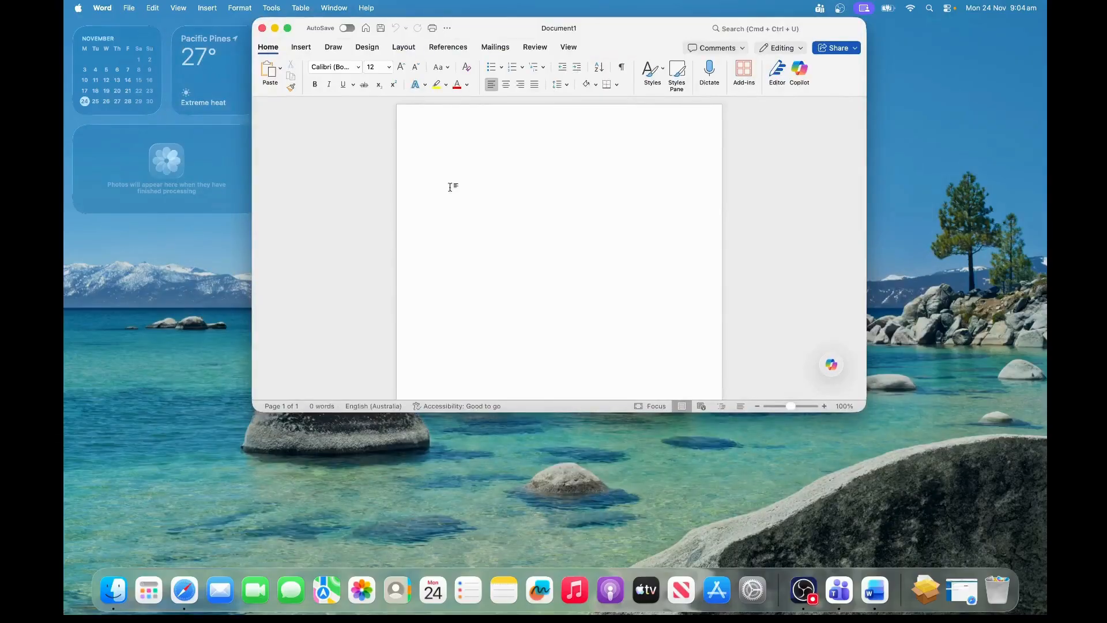
# - Enter "example" as trial text in the blank document and erase it again
pyautogui.write('example')
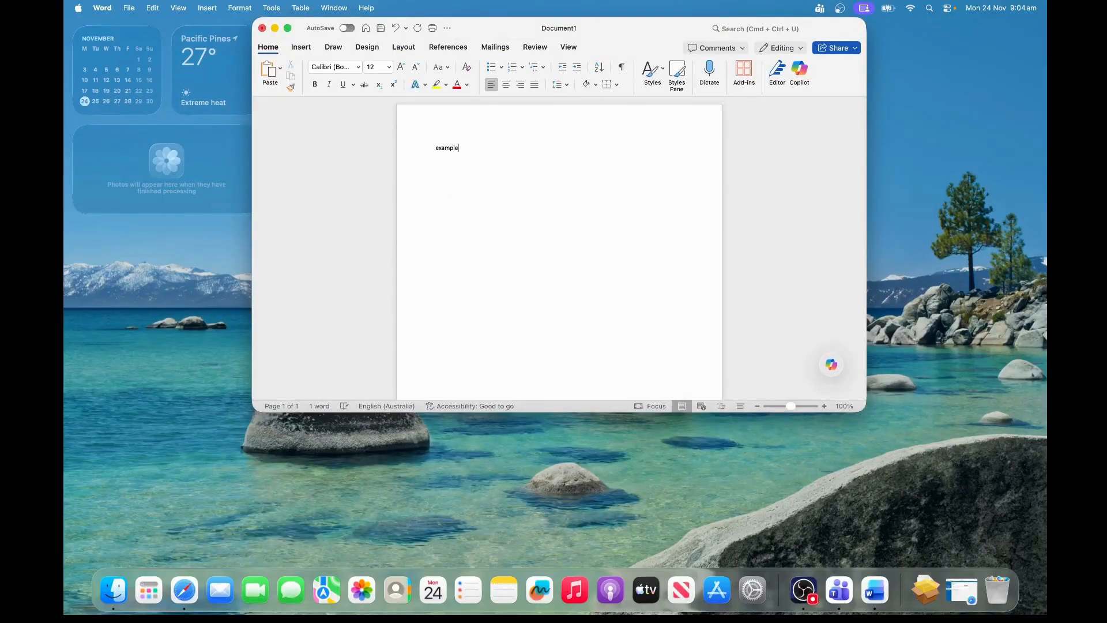
pyautogui.press('BackSpace')
pyautogui.press('BackSpace')
pyautogui.press('BackSpace')
pyautogui.press('BackSpace')
pyautogui.press('BackSpace')
pyautogui.press('BackSpace')
# - Close the blank document without saving its changes
pyautogui.click(262, 28)
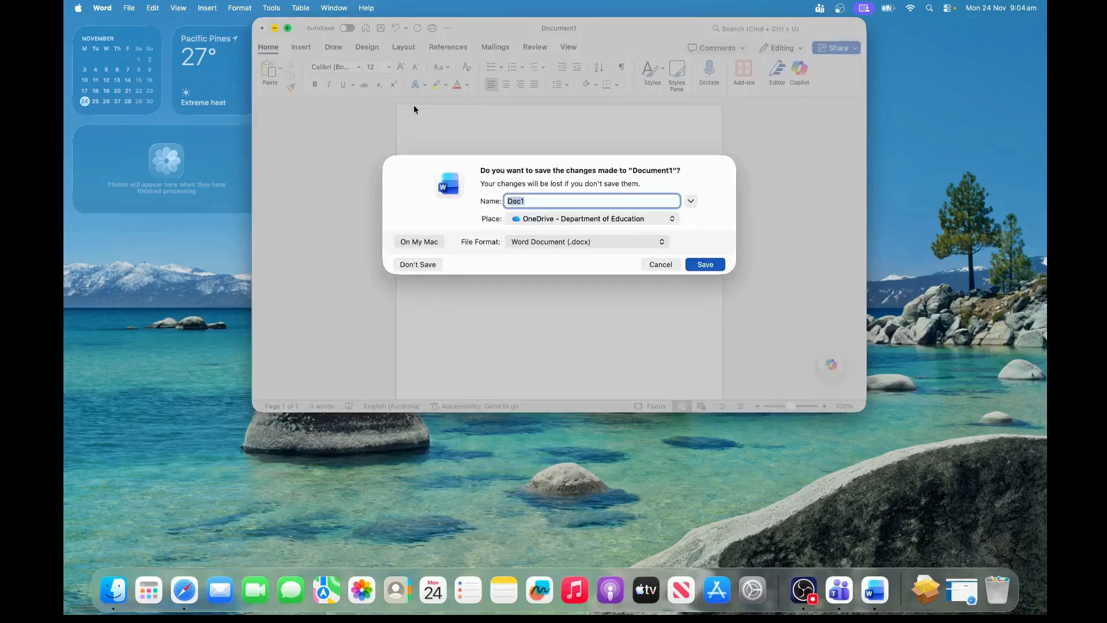
pyautogui.click(435, 264)
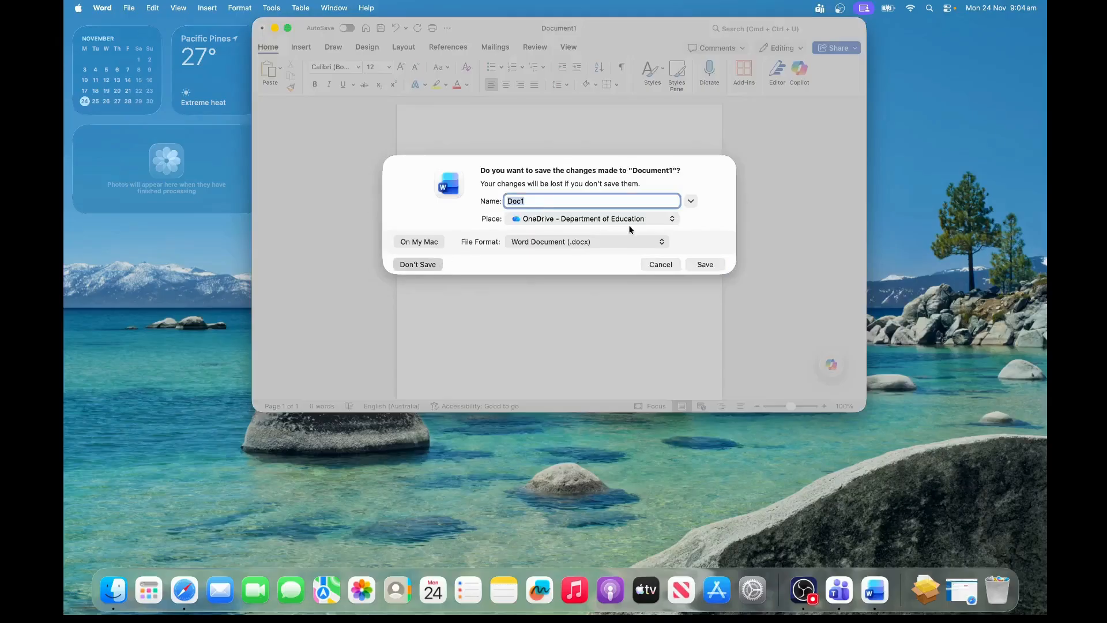